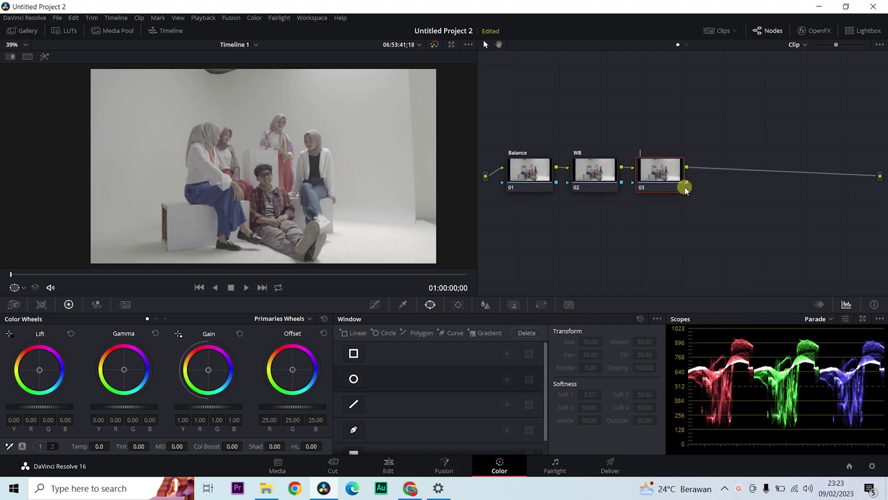
- Label the third node "Rec. 709"
type("Rec. 709")
key("Return")
left_click(532, 172)
- Apply the Arri Alexa LogC to Rec709 LUT to the Rec. 709 node and close the LUT browser
left_click(650, 174)
left_click(70, 31)
left_click(28, 92)
left_click(25, 108)
left_click(26, 117)
left_click(22, 107)
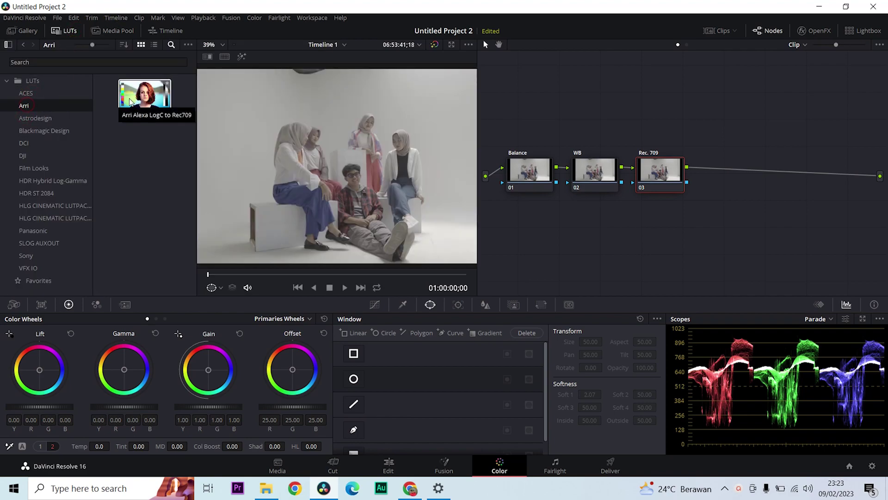
double_click(137, 96)
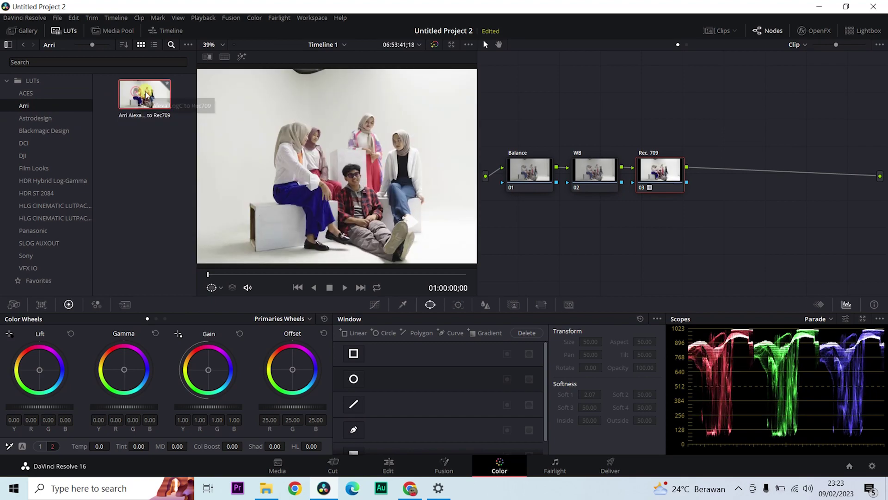
left_click(61, 31)
- Cool the WB node by setting its colour temperature to -180
left_click(591, 172)
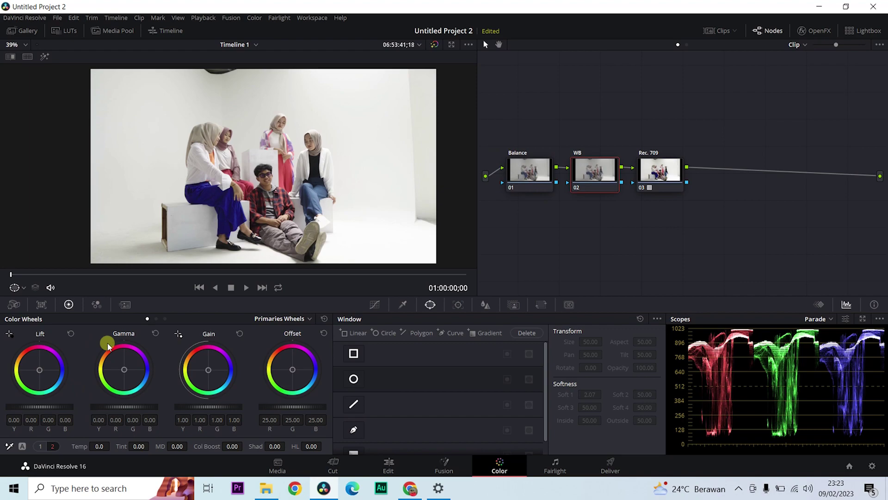
left_click_drag(76, 448, 93, 459)
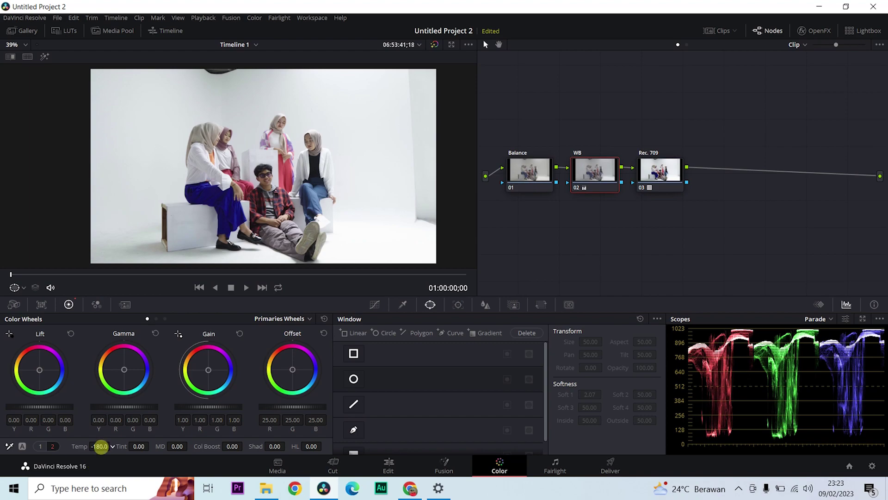
- Adjust the Balance node's primaries to gain 1.04, gamma 0.01, offset 17.70 and lift 0.01
left_click(537, 174)
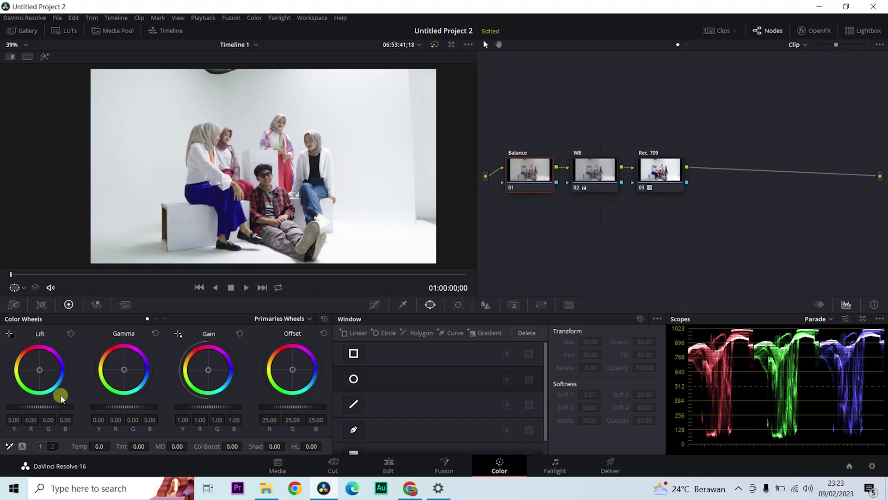
left_click(40, 447)
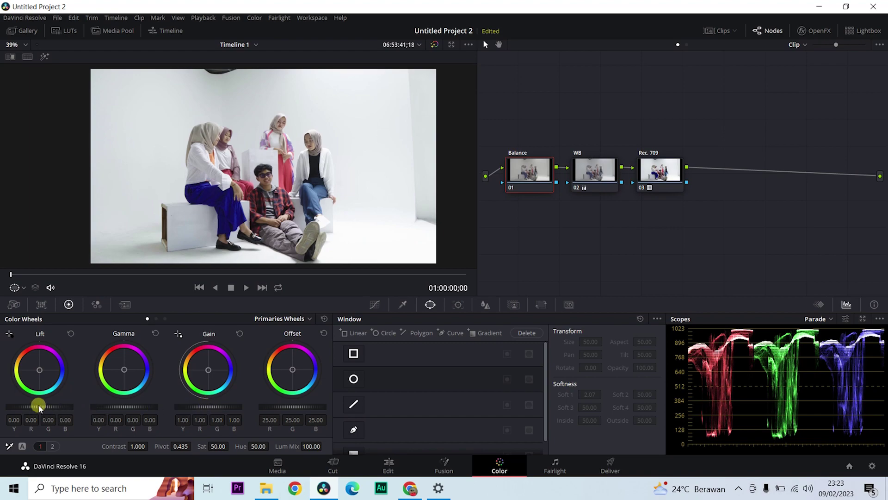
left_click_drag(204, 406, 224, 406)
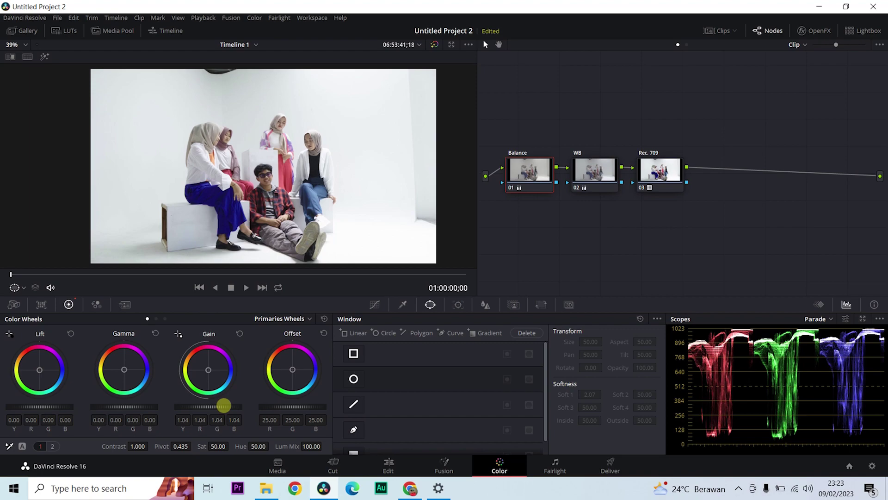
left_click_drag(125, 404, 143, 402)
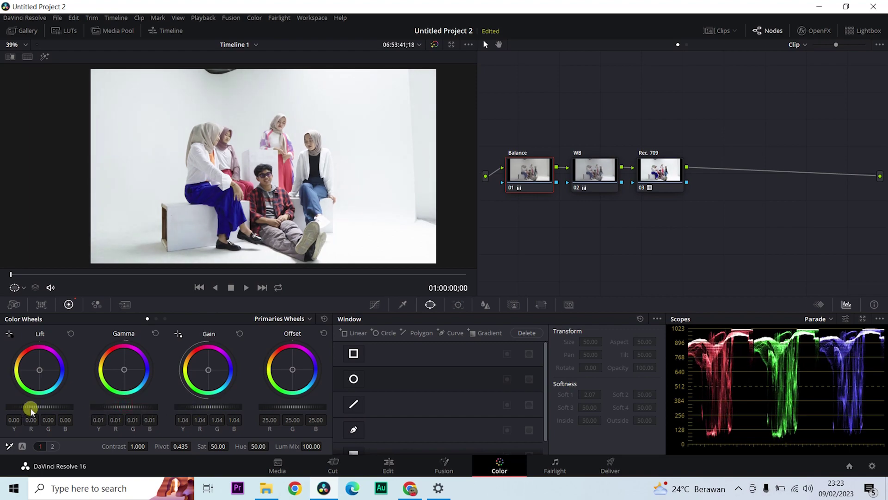
left_click_drag(32, 406, 39, 404)
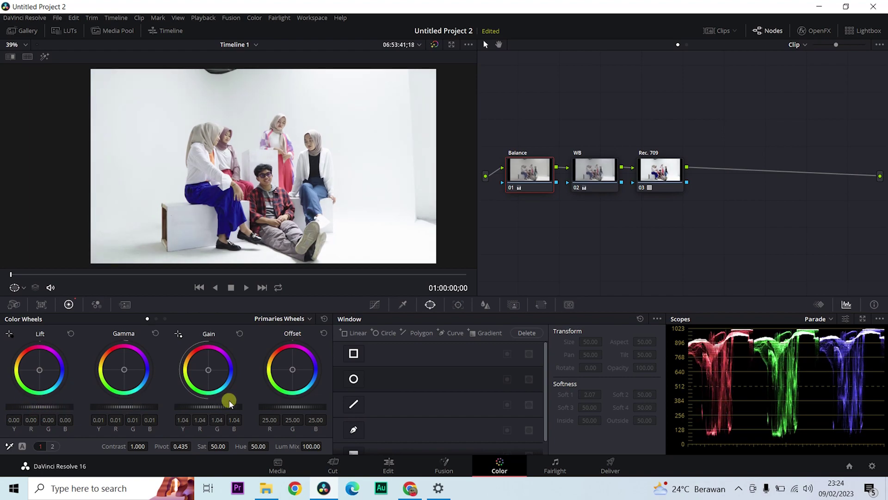
left_click_drag(287, 404, 164, 392)
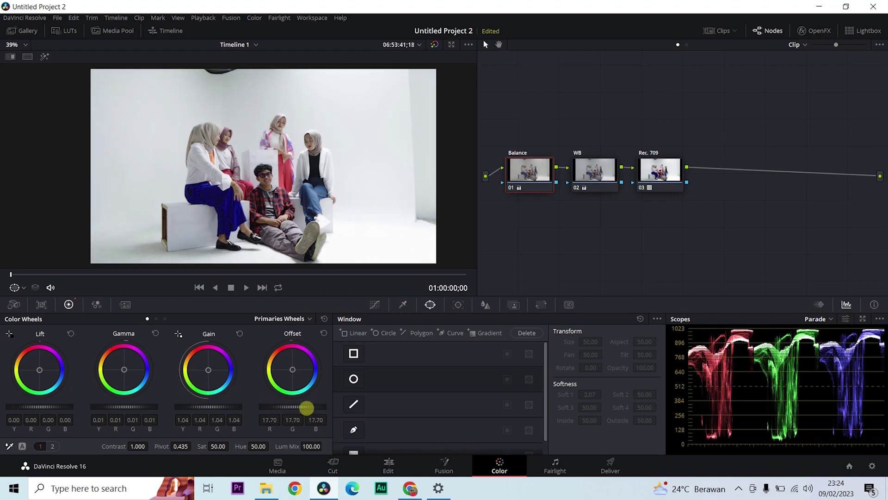
mouse_move(40, 407)
left_mouse_down()
mouse_move(4, 403)
mouse_move(43, 400)
left_mouse_up()
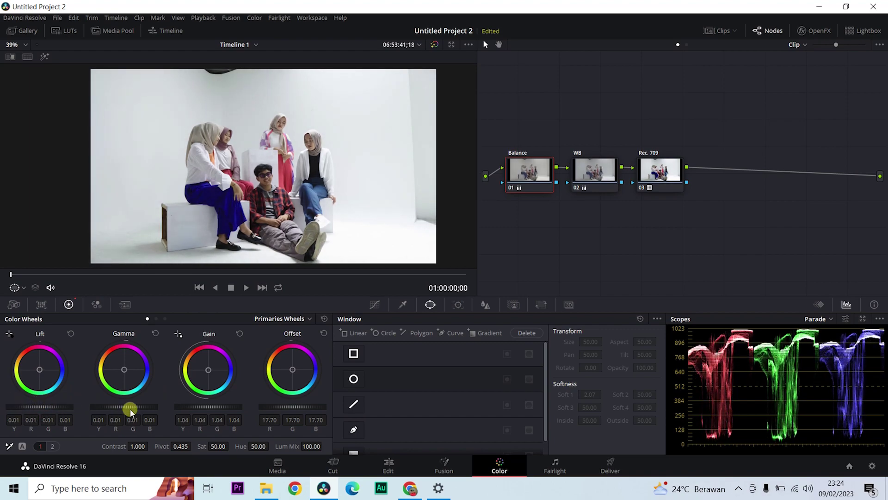
- Refine the Balance node's primaries to gamma -0.01, offset 22.55 and gain 1.02
left_click_drag(134, 404, 111, 405)
left_click(155, 333)
left_click_drag(204, 403, 180, 400)
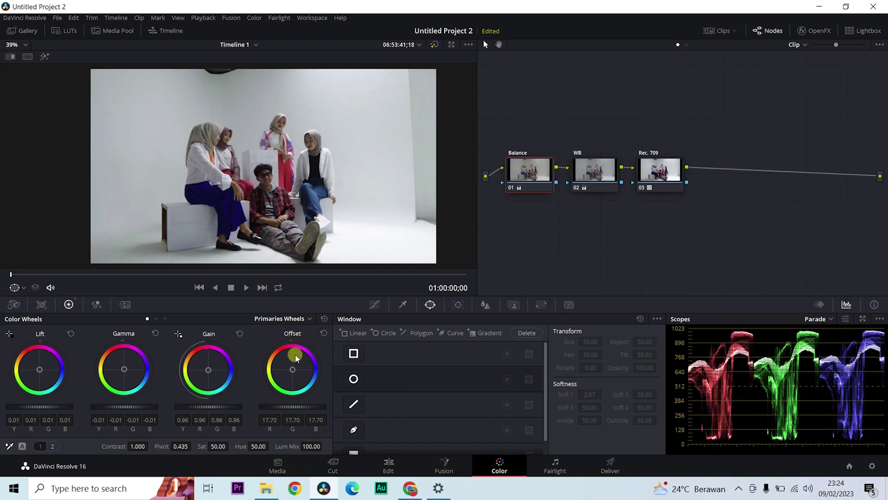
left_click_drag(293, 408, 377, 392)
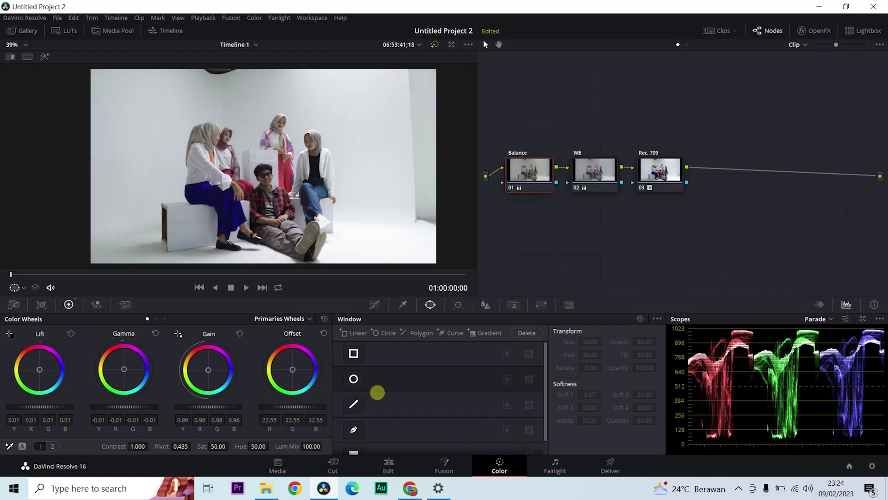
left_click_drag(207, 405, 224, 400)
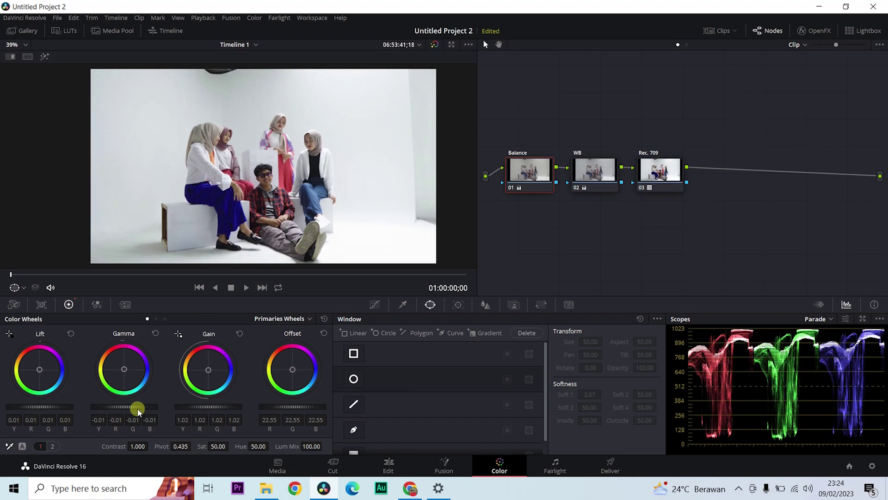
mouse_move(131, 407)
left_mouse_down()
mouse_move(108, 404)
mouse_move(144, 404)
left_mouse_up()
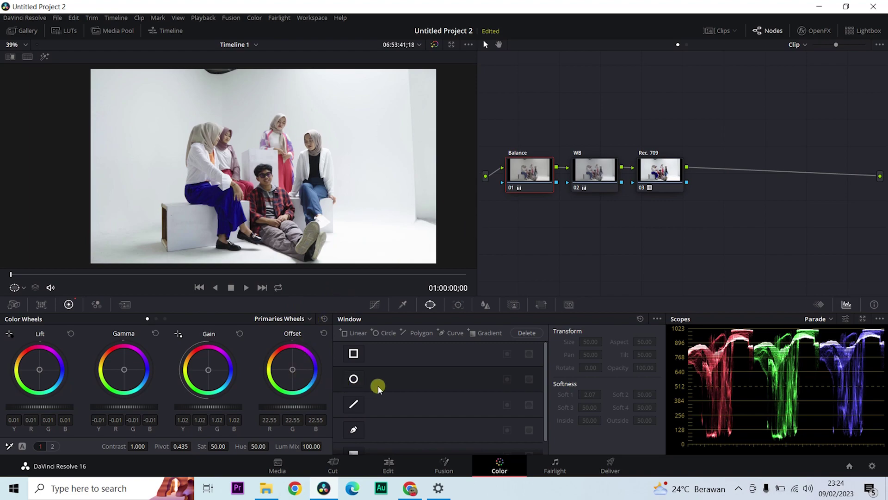
- Add a serial node after the Rec. 709 node
left_click(650, 178)
right_click(660, 171)
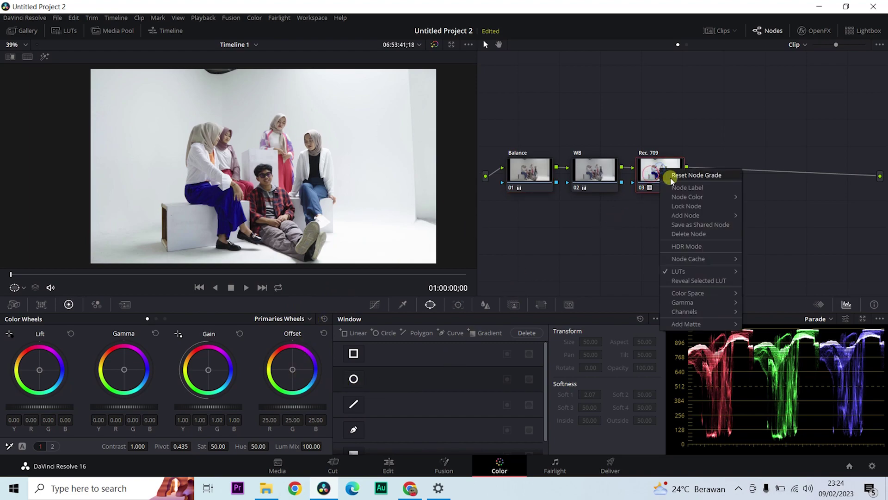
mouse_move(712, 215)
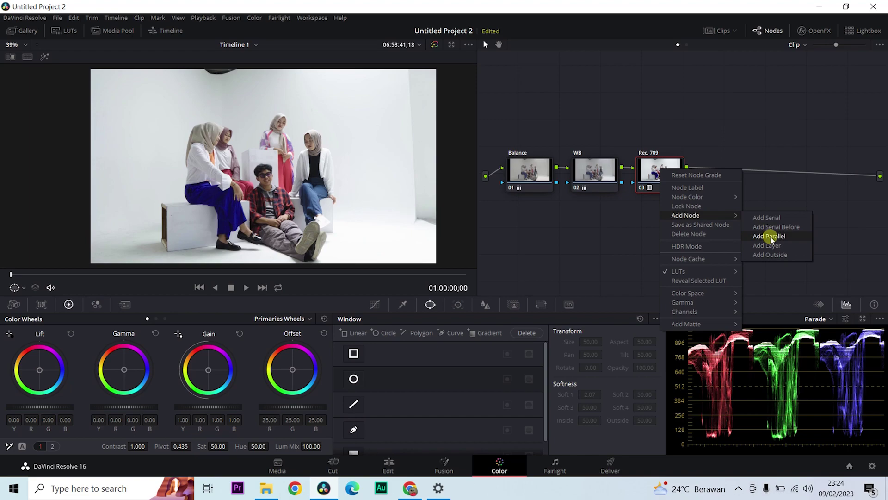
left_click(769, 218)
- Add two parallel nodes to the new node 04
right_click(734, 176)
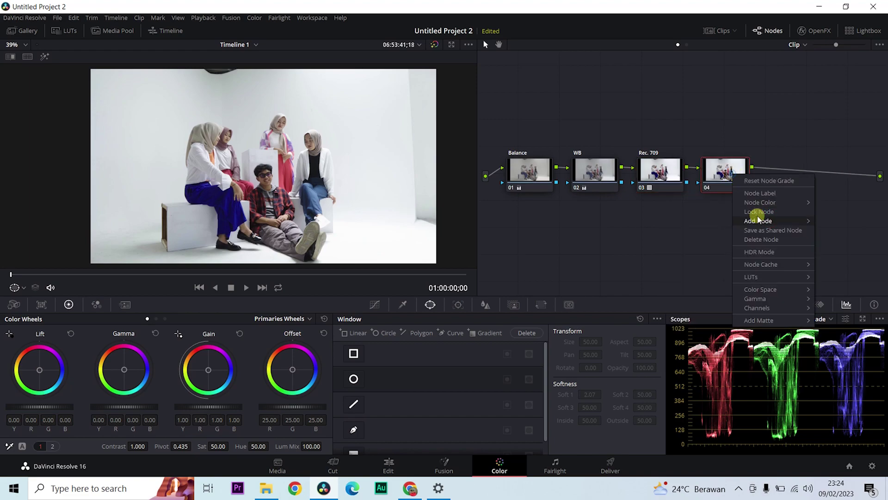
mouse_move(771, 221)
left_click(841, 242)
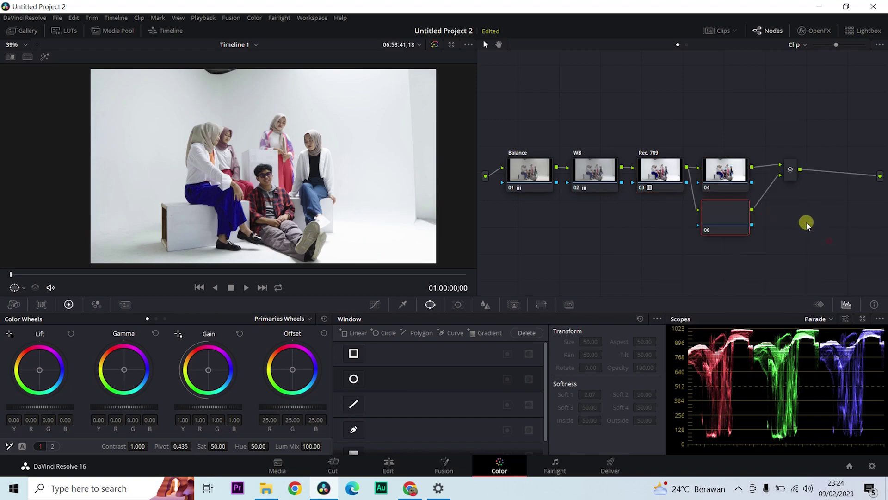
right_click(738, 214)
mouse_move(772, 243)
mouse_move(787, 257)
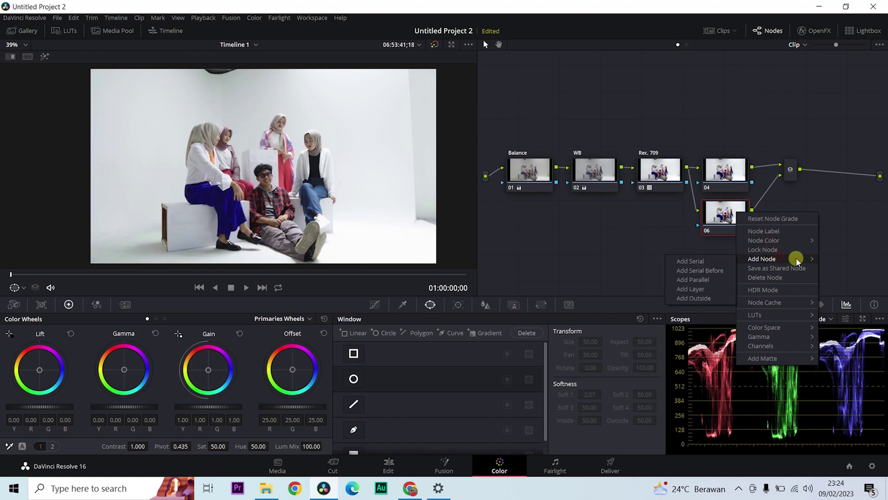
left_click(695, 280)
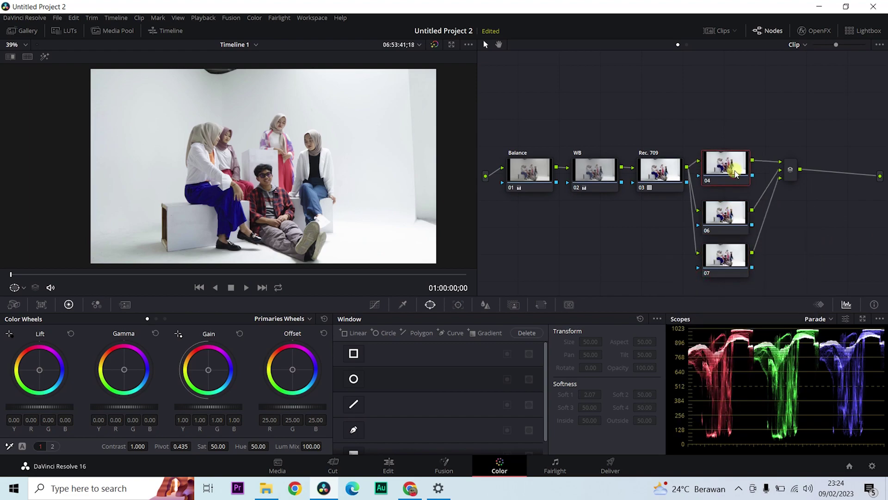
- Arrange the three parallel nodes in an evenly spaced column, with node 04 uppermost and node 07 lowest
left_click_drag(728, 176, 732, 129)
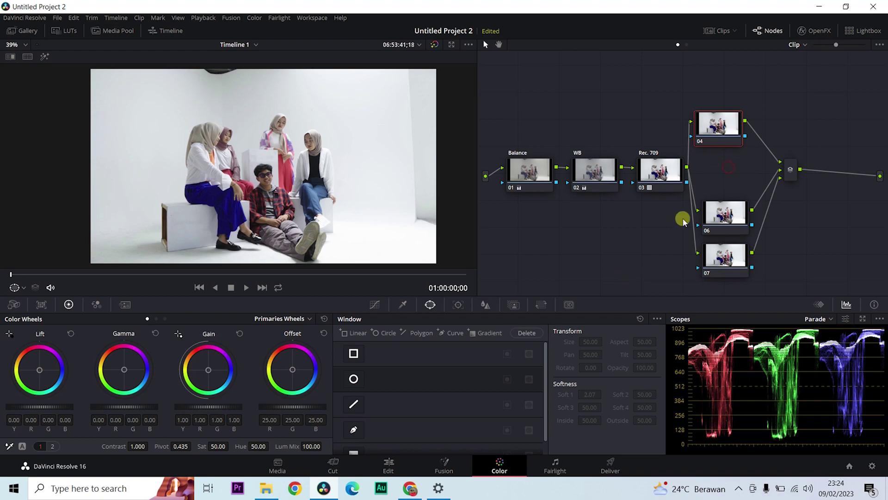
left_click_drag(731, 207, 730, 167)
left_click_drag(724, 247, 731, 213)
- Add another parallel node from node 07
right_click(731, 214)
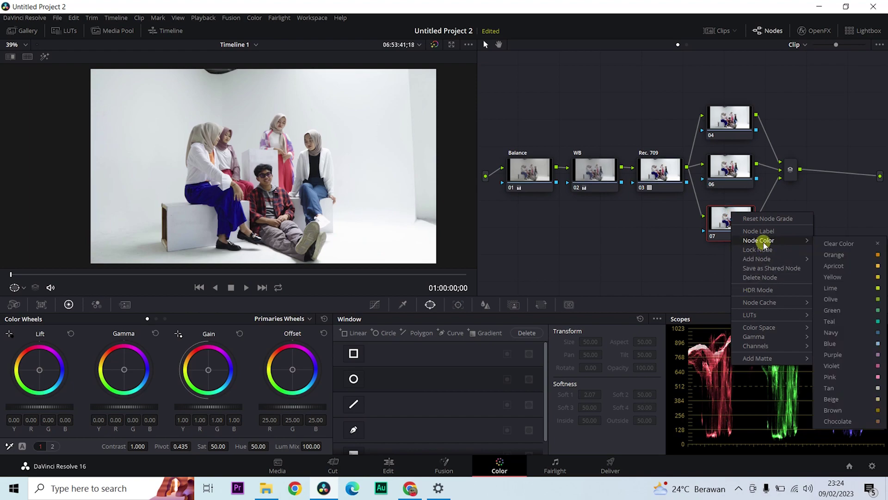
mouse_move(778, 261)
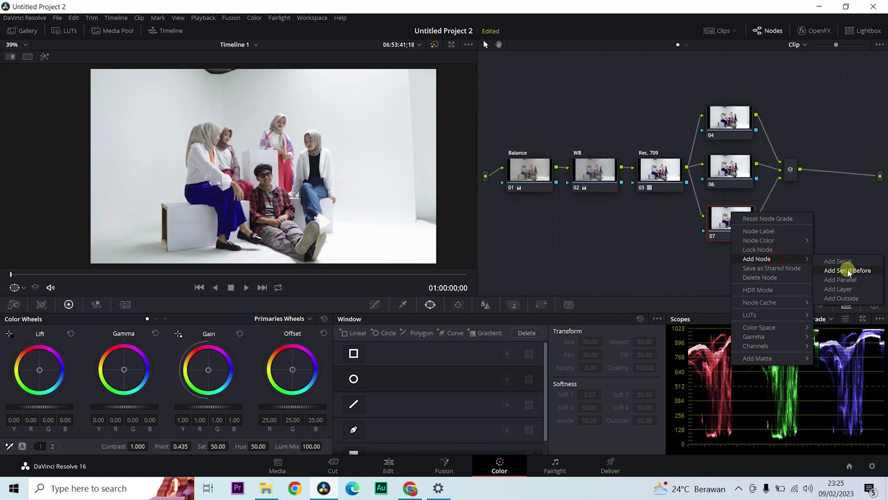
left_click(841, 280)
- Select node 04 and show its Hue Vs Sat curve
left_click(725, 124)
mouse_move(725, 124)
left_mouse_down()
mouse_move(725, 136)
mouse_move(726, 124)
left_mouse_up()
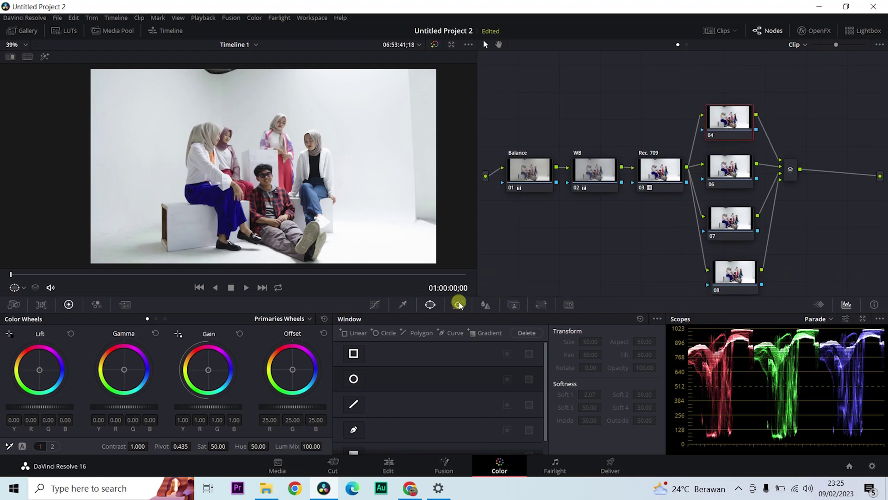
left_click(376, 306)
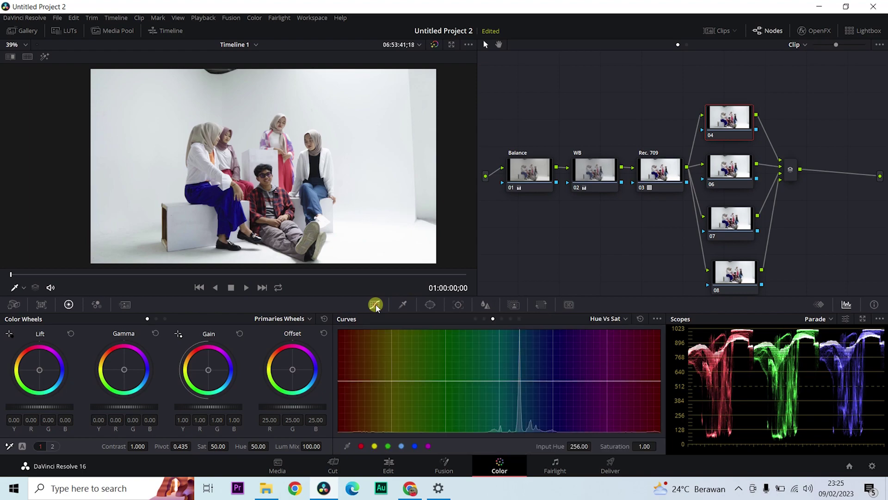
left_click(611, 319)
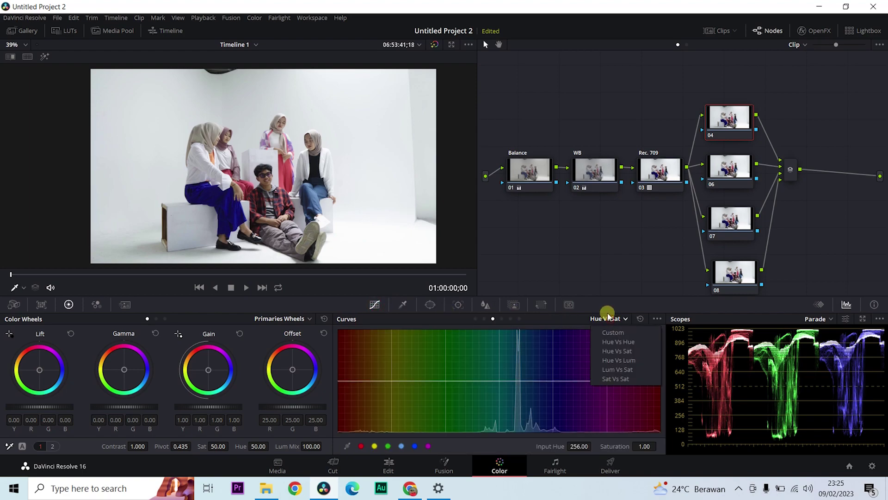
- Label node 04 "Hue vs Sat"
right_click(735, 115)
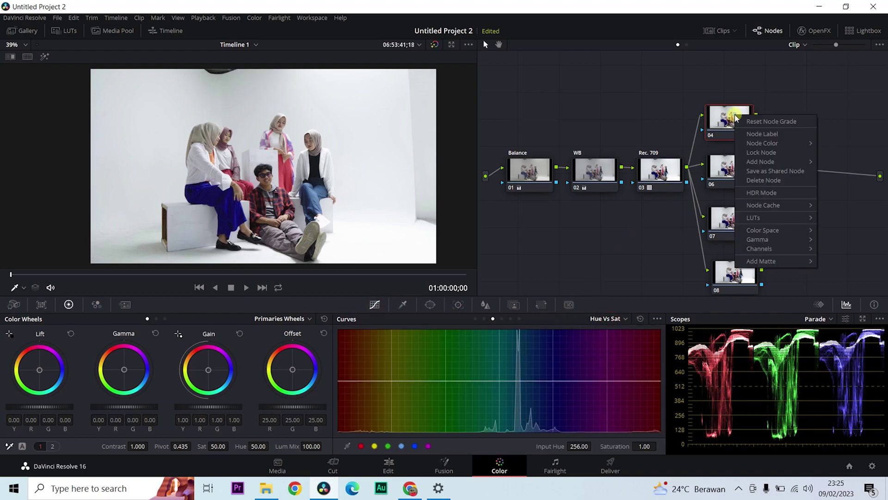
left_click(753, 134)
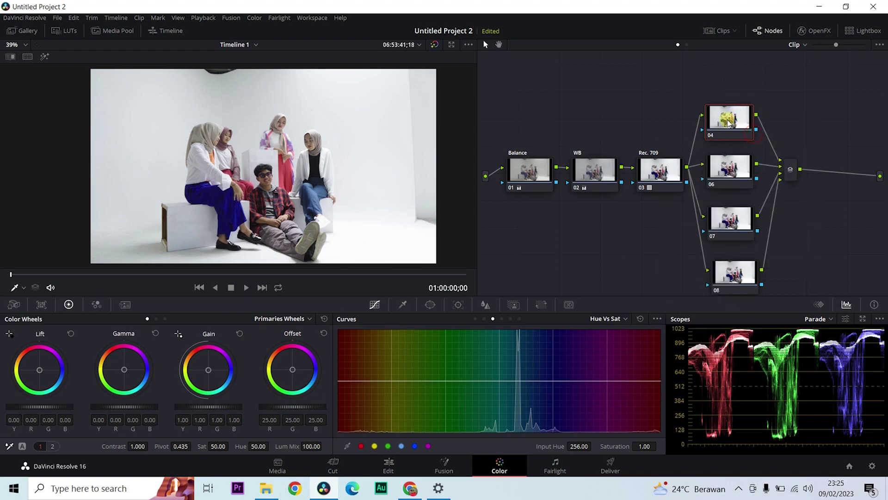
right_click(728, 120)
left_click(744, 137)
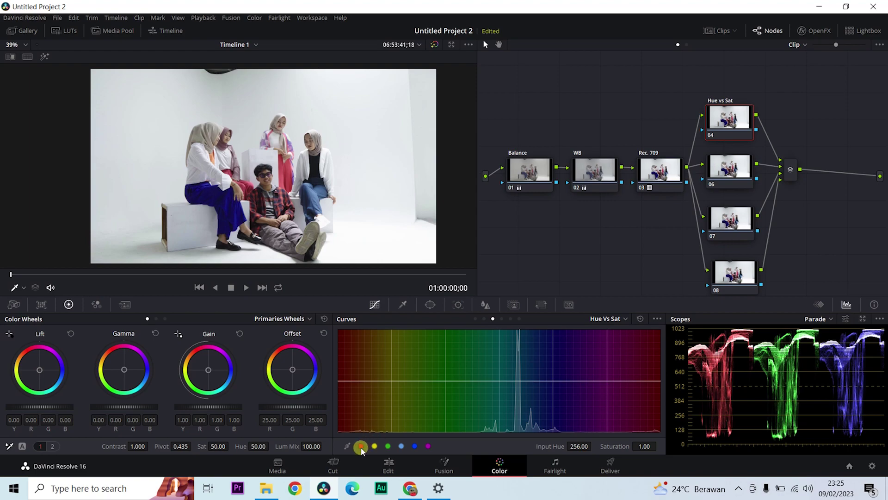
- Shape the Hue Vs Sat curve by lowering green saturation and raising blue to about 1.25 and red to about 1.21
left_click(388, 446)
left_click_drag(444, 381, 445, 405)
left_click(415, 446)
mouse_move(554, 379)
left_mouse_down()
mouse_move(554, 369)
mouse_move(554, 391)
mouse_move(553, 369)
left_mouse_up()
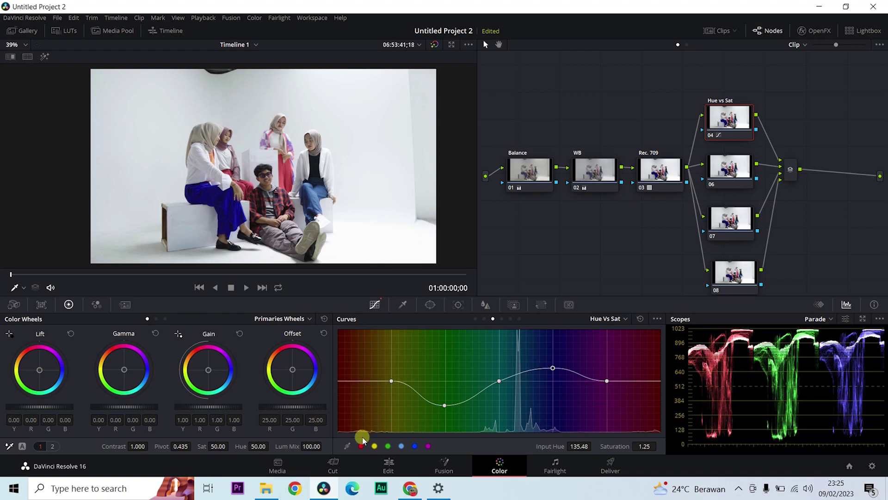
mouse_move(339, 381)
left_mouse_down()
mouse_move(338, 363)
mouse_move(340, 374)
left_mouse_up()
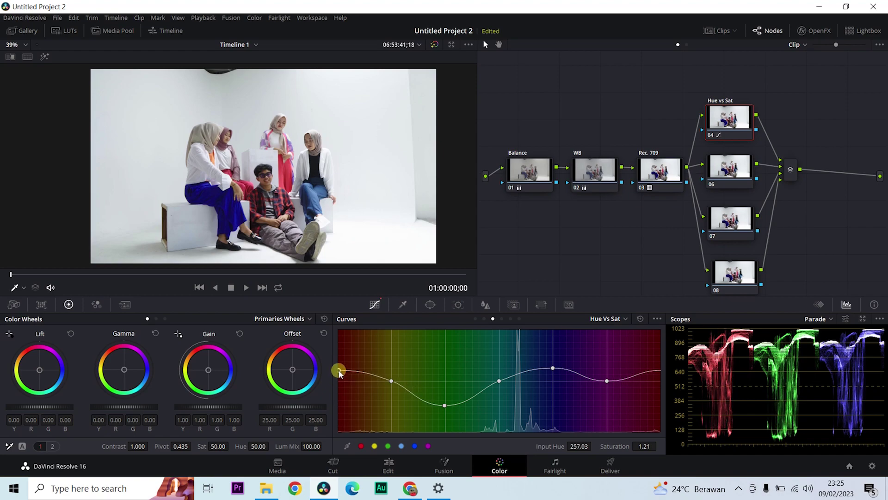
- Label node 06 "Face"
left_click(727, 175)
right_click(732, 171)
left_click(743, 184)
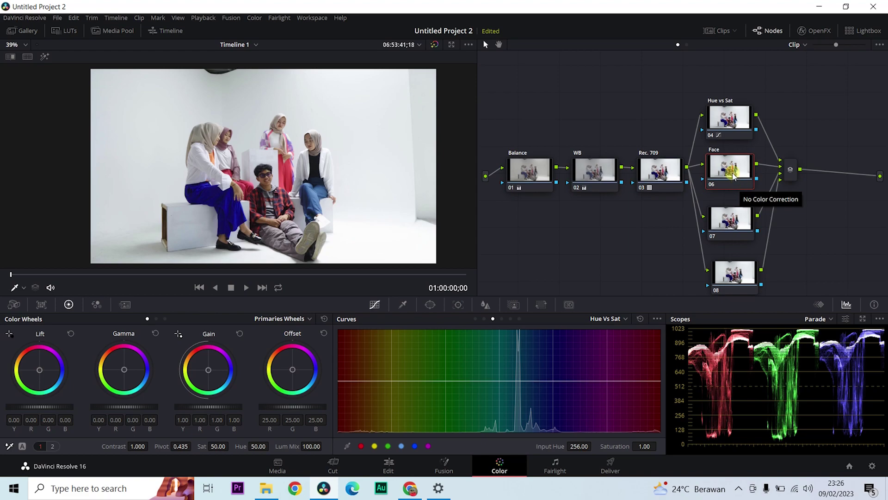
- Switch the Face node's curve to Hue Vs Lum
left_click(612, 319)
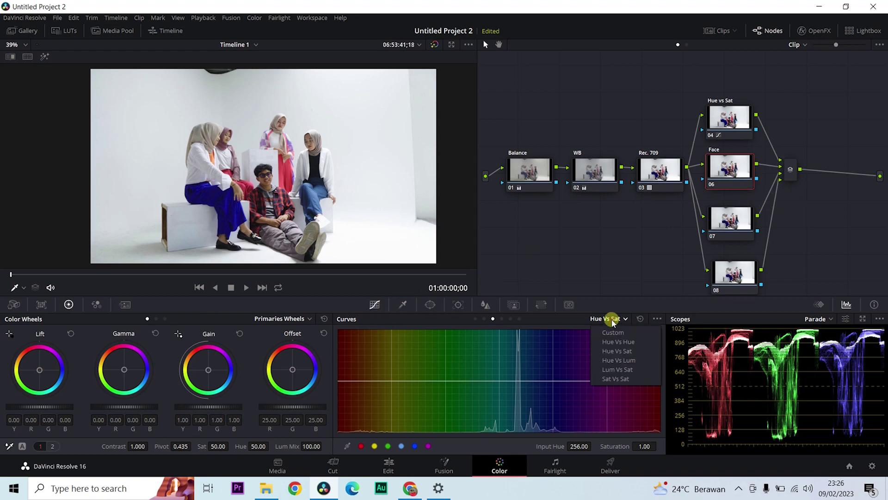
left_click(620, 360)
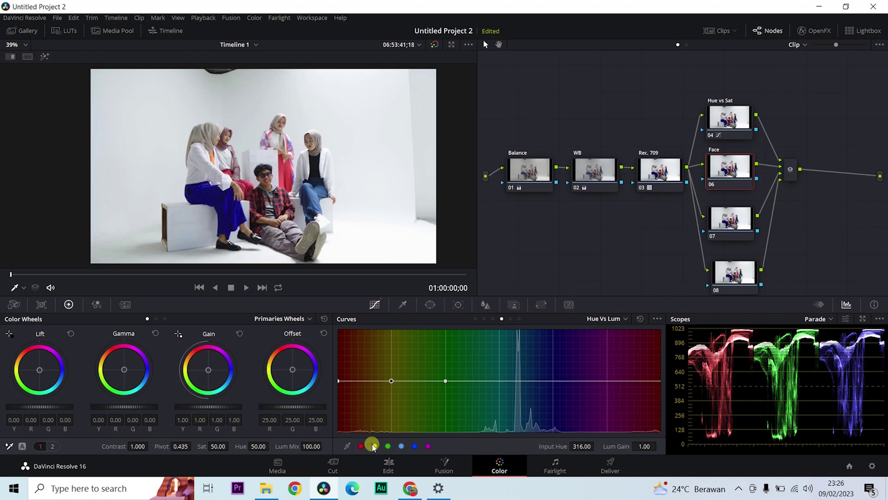
- Raise the yellow point on the Face node's Hue Vs Lum curve to a luminance gain of about 1.46
left_click_drag(390, 381, 390, 354)
left_click_drag(393, 378, 393, 357)
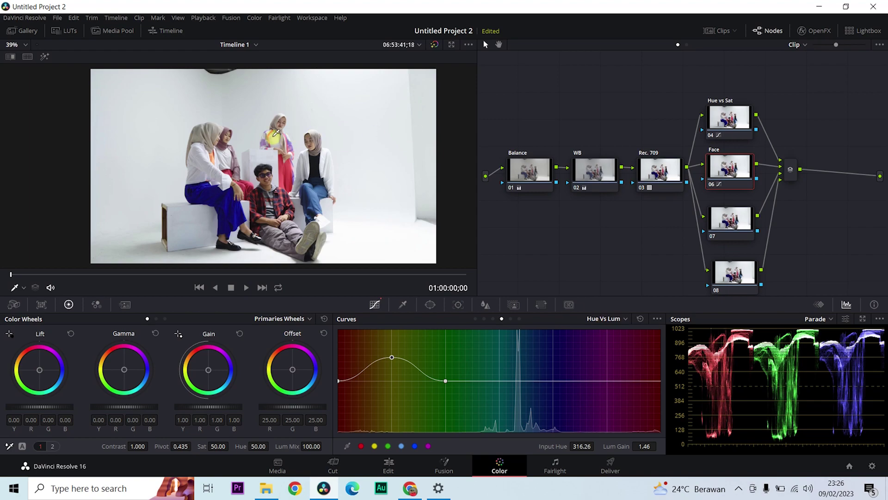
- Examine the faces up close, comparing the image with and without all grades and with the Face node off and on
scroll(283, 131, "up", 3)
scroll(283, 131, "up", 2)
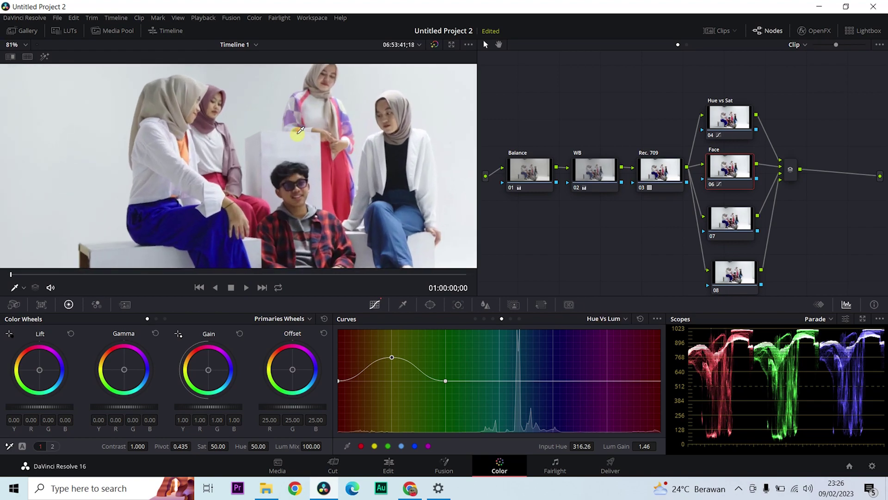
left_click(434, 44)
left_click(434, 45)
left_click(434, 44)
left_click(434, 45)
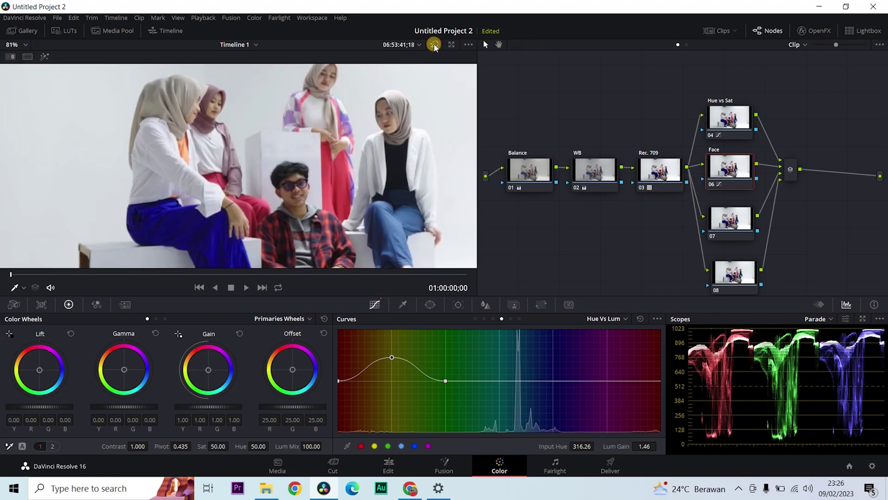
left_click(712, 184)
left_click(712, 184)
left_click(712, 185)
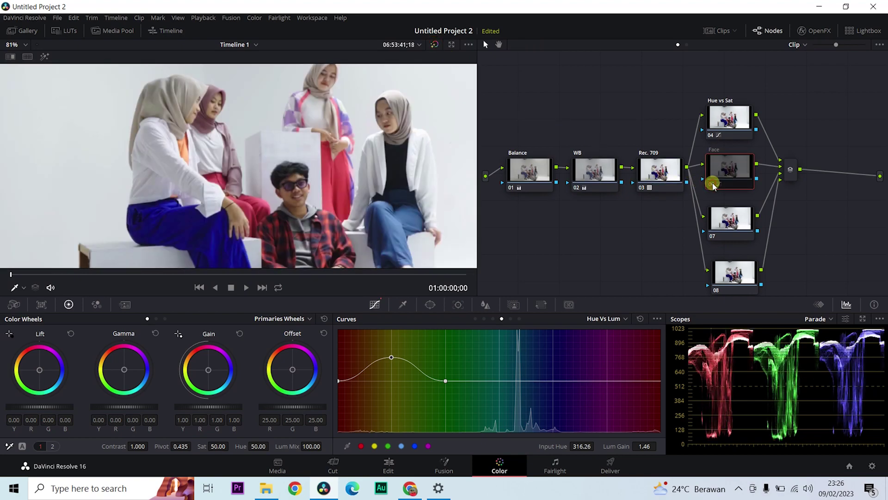
left_click(713, 185)
scroll(316, 146, "down", 8)
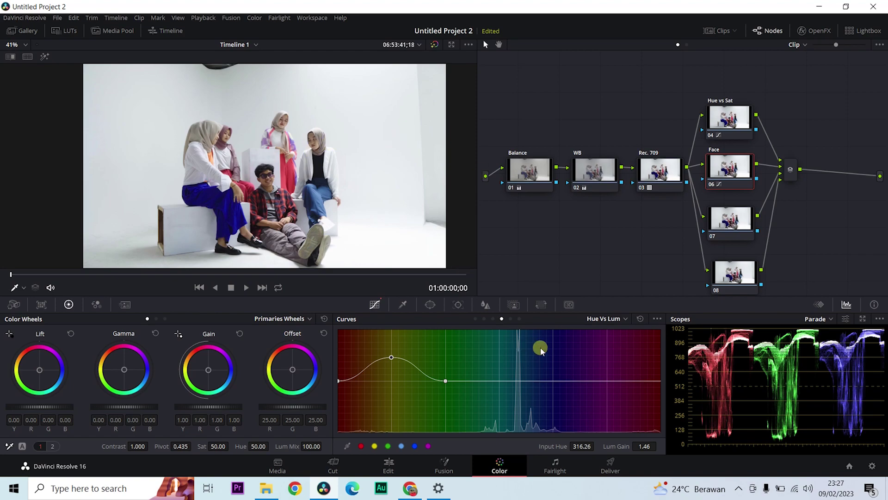
- Switch the Face node's curve to Hue Vs Sat and raise the red saturation to about 1.29
left_click(612, 320)
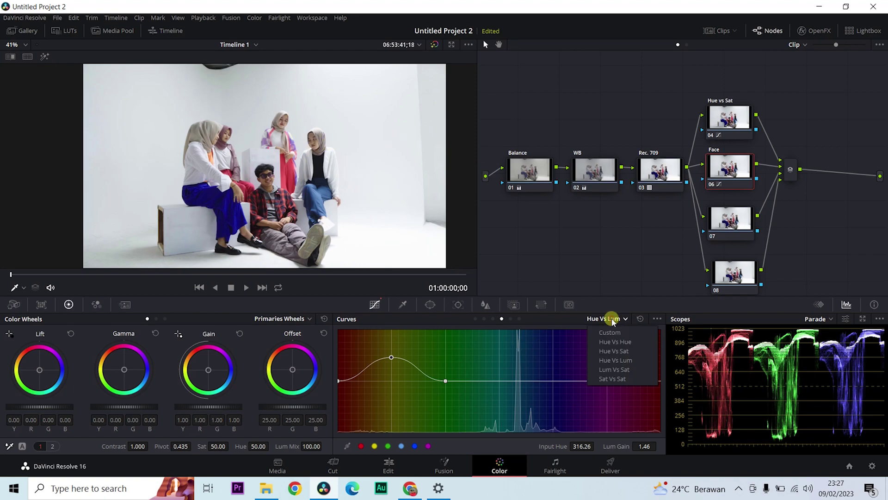
left_click(614, 351)
left_click(361, 446)
mouse_move(337, 381)
left_mouse_down()
mouse_move(341, 368)
mouse_move(327, 368)
mouse_move(341, 368)
left_mouse_up()
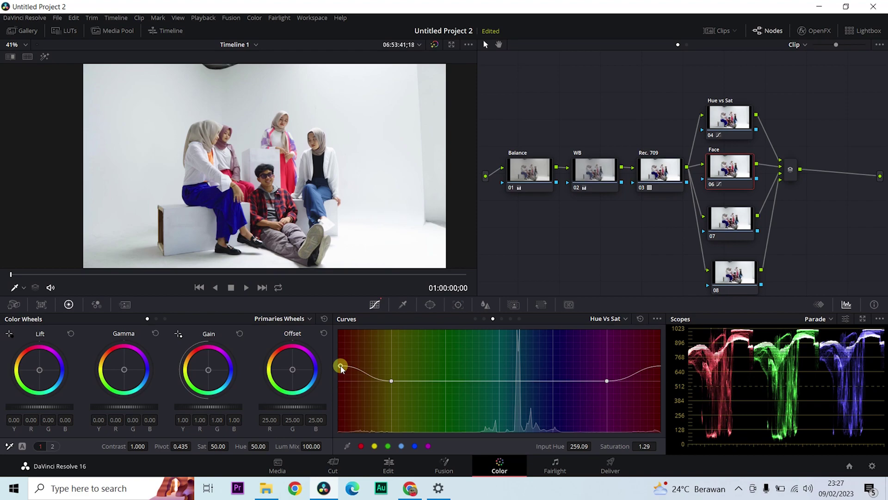
- Check the effect of the red saturation boost on skin tones up close with the Face node off and on
scroll(329, 190, "up", 4)
scroll(329, 190, "up", 2)
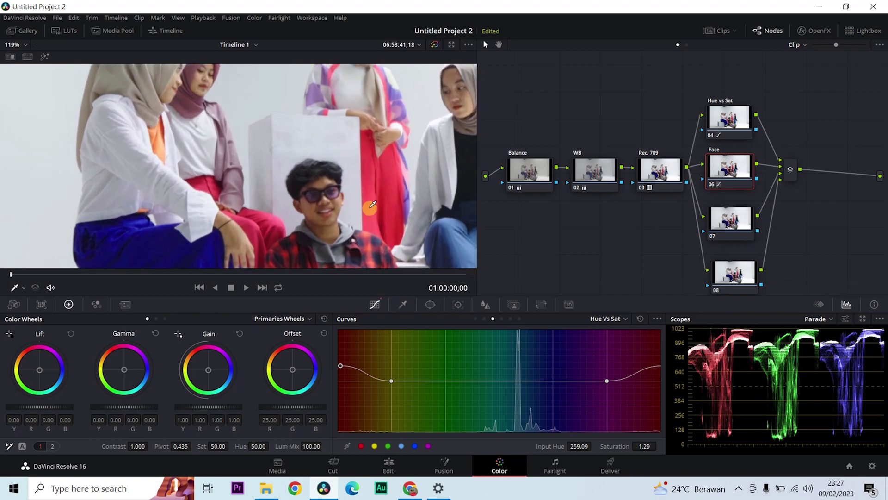
left_click(712, 185)
left_click(712, 184)
left_click(712, 184)
left_click(712, 184)
left_click(712, 184)
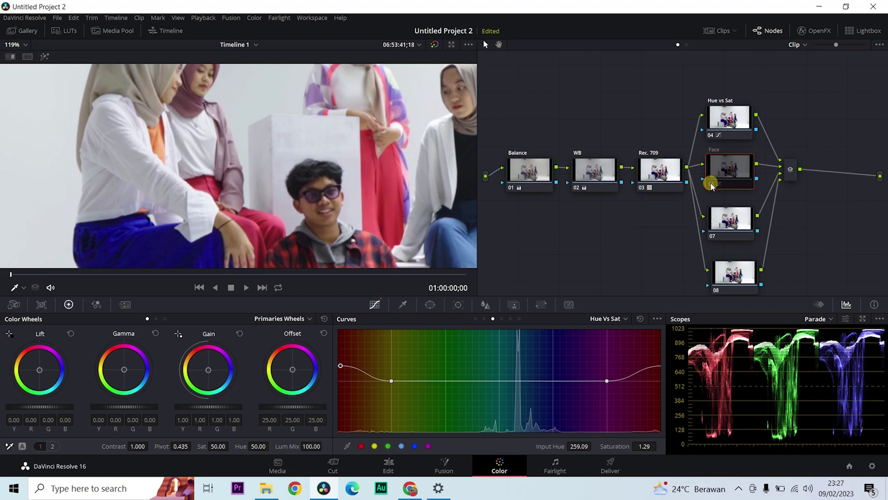
left_click(713, 185)
scroll(264, 151, "down", 5)
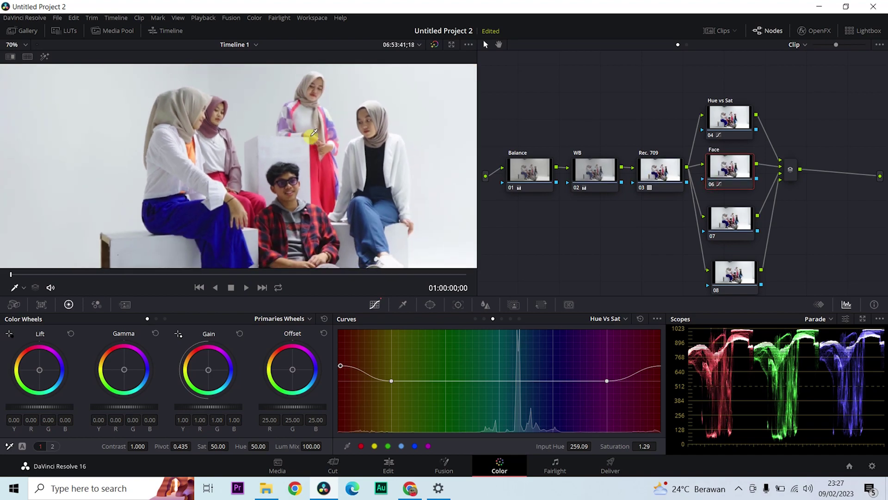
scroll(264, 151, "up", 2)
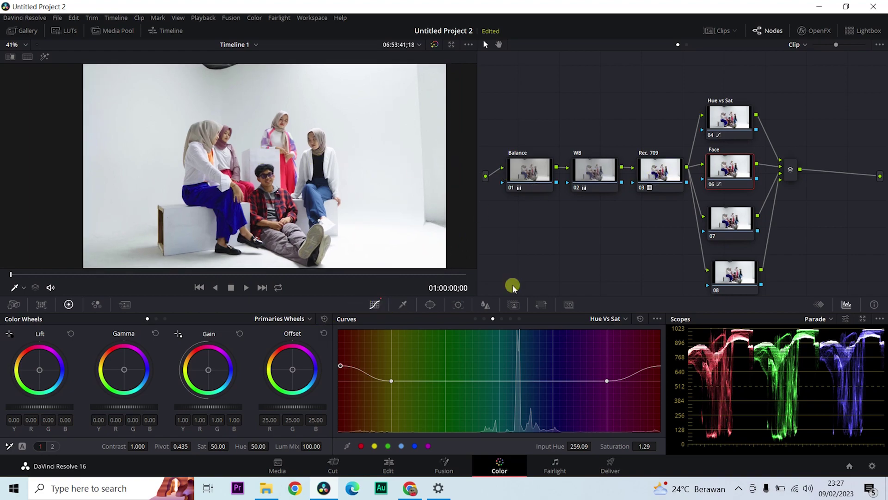
- Label node 07 "Contrast"
left_click(735, 221)
right_click(724, 217)
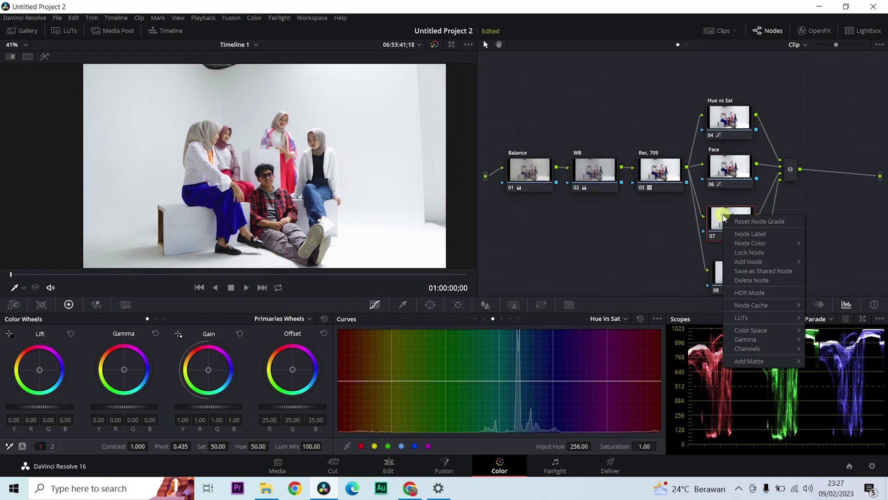
left_click(733, 236)
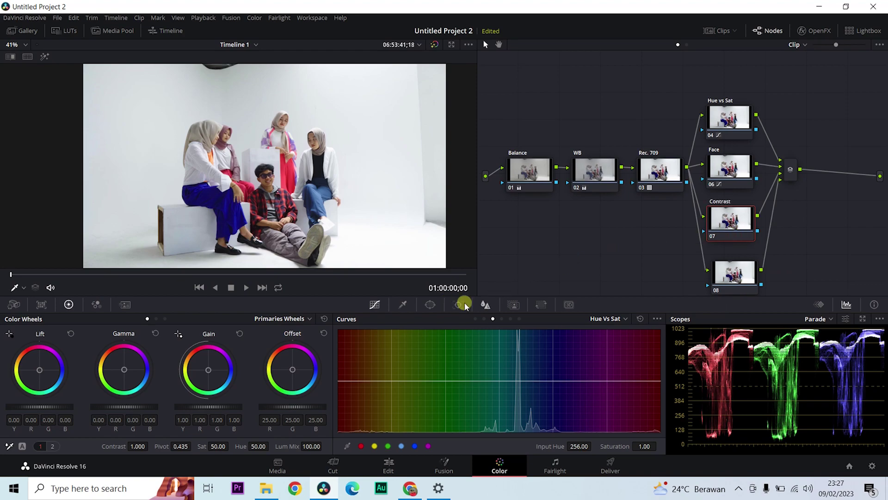
- Shape the Contrast node's Custom curve with one highlight point and one shadow point, both slightly above the diagonal
left_click(614, 318)
left_click(613, 332)
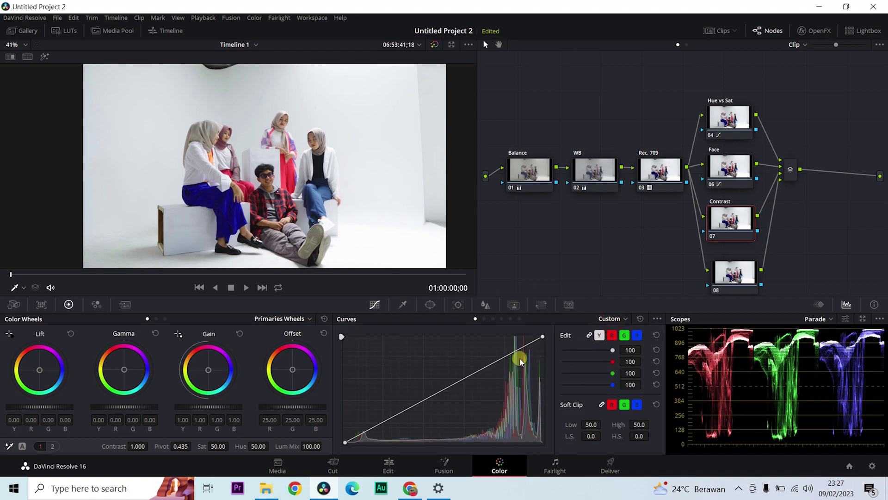
mouse_move(506, 359)
left_mouse_down()
mouse_move(499, 350)
mouse_move(493, 360)
left_mouse_up()
mouse_move(388, 416)
left_mouse_down()
mouse_move(391, 423)
mouse_move(388, 413)
left_mouse_up()
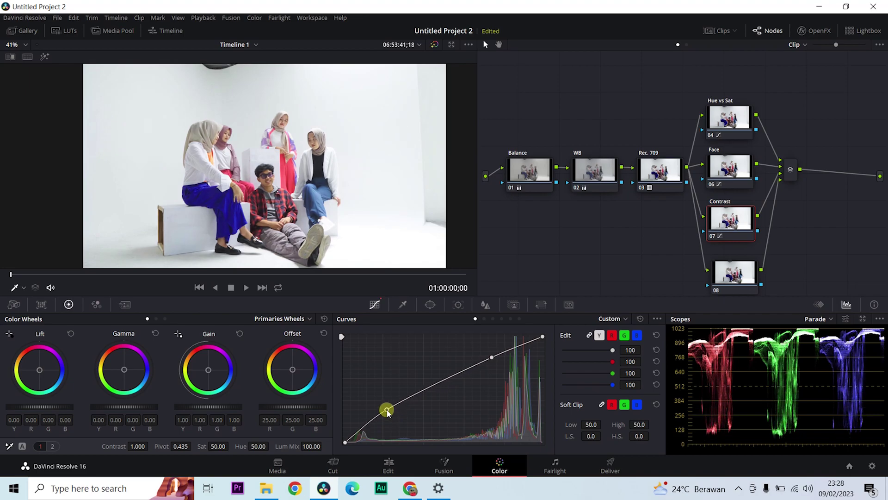
left_click_drag(388, 410, 392, 422)
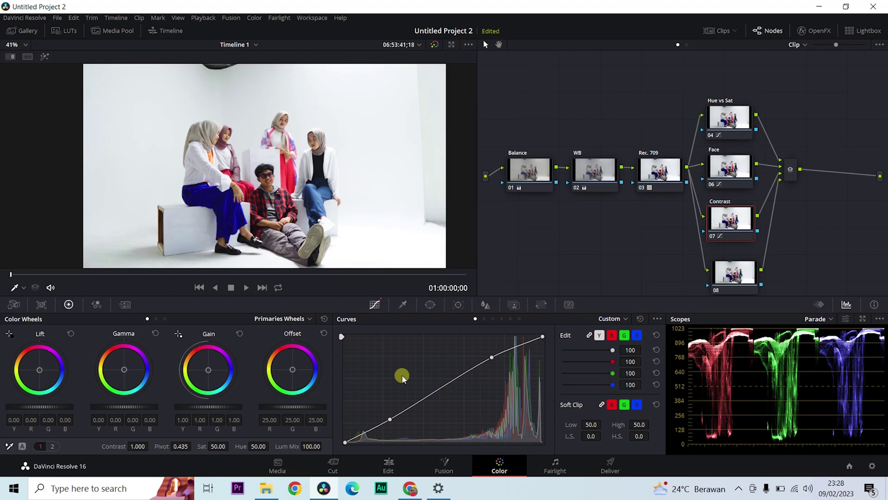
left_click_drag(396, 417, 391, 414)
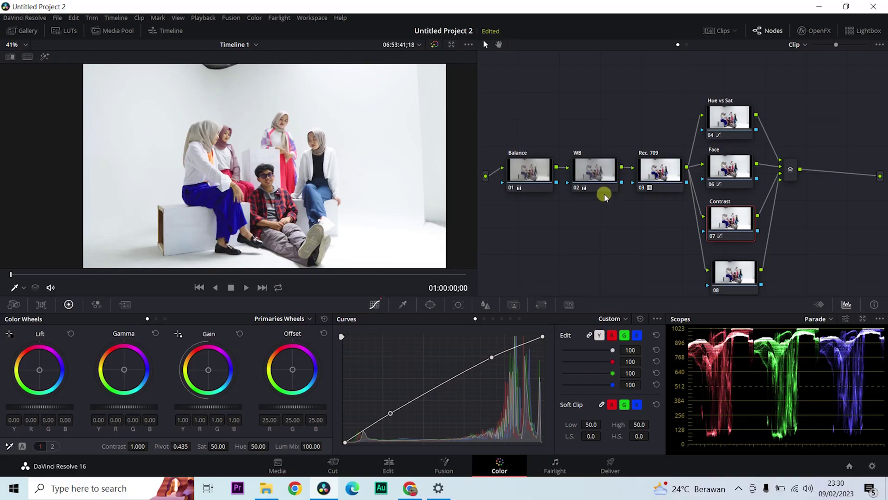
- Set the WB node's Log wheels to Shadow -0.08, Midtone 0.02, Highlight -0.39 and Offset 20.50
left_click(591, 172)
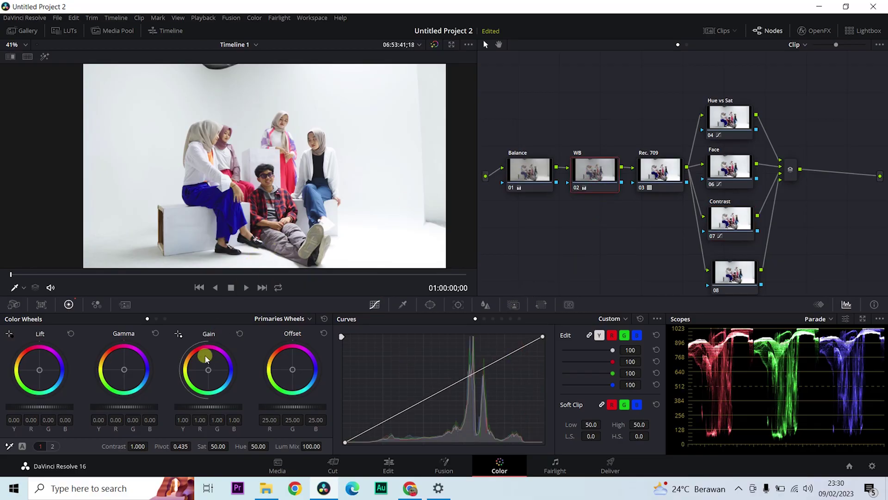
left_click(165, 319)
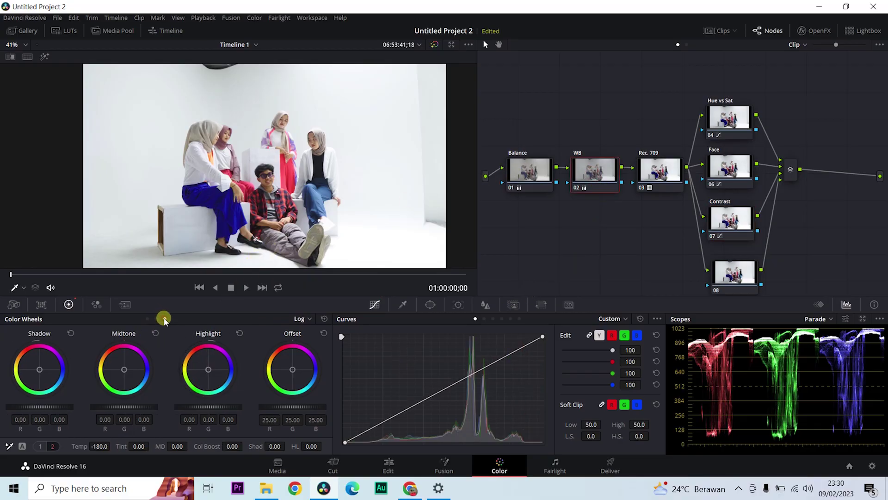
left_click(146, 319)
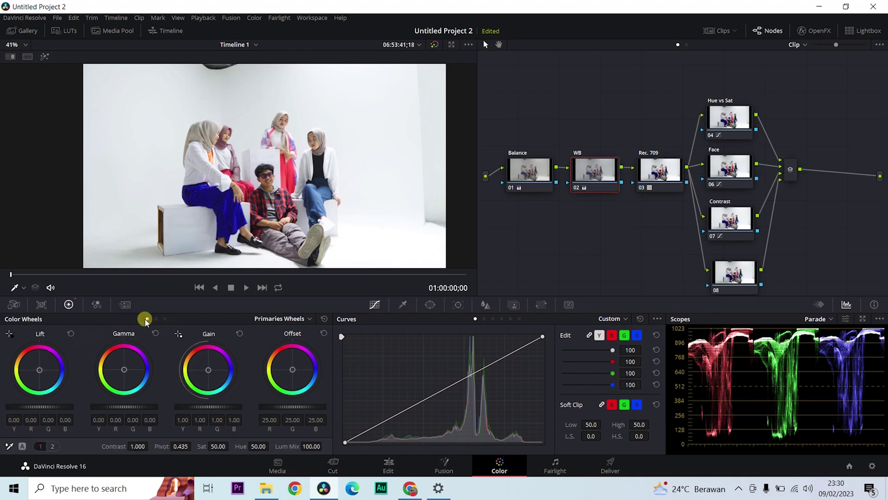
left_click(165, 317)
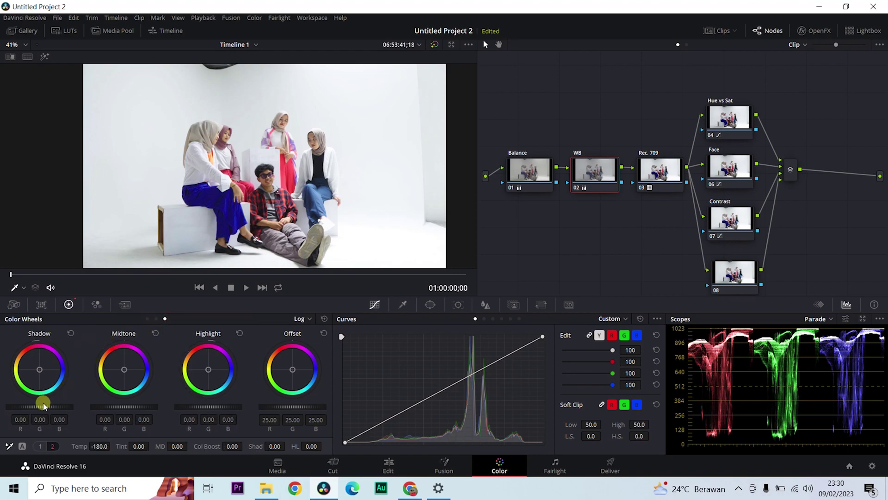
left_click_drag(40, 407, 14, 356)
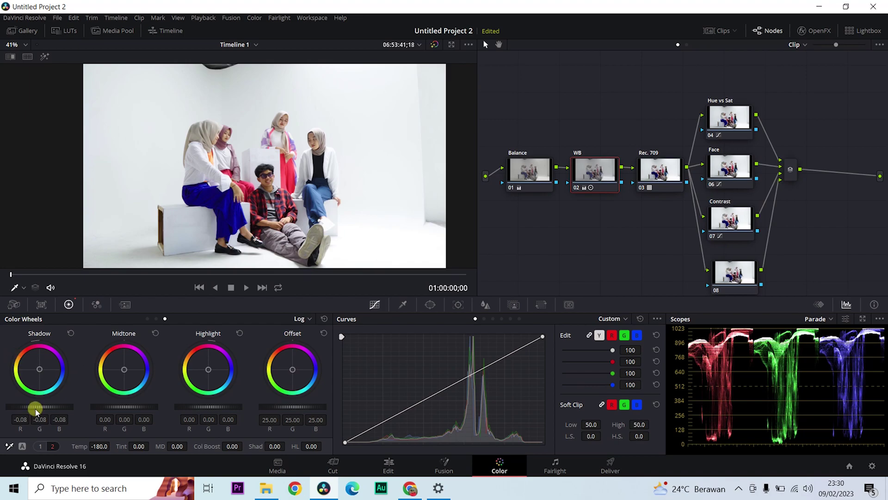
left_click_drag(126, 408, 138, 383)
left_click_drag(210, 406, 25, 392)
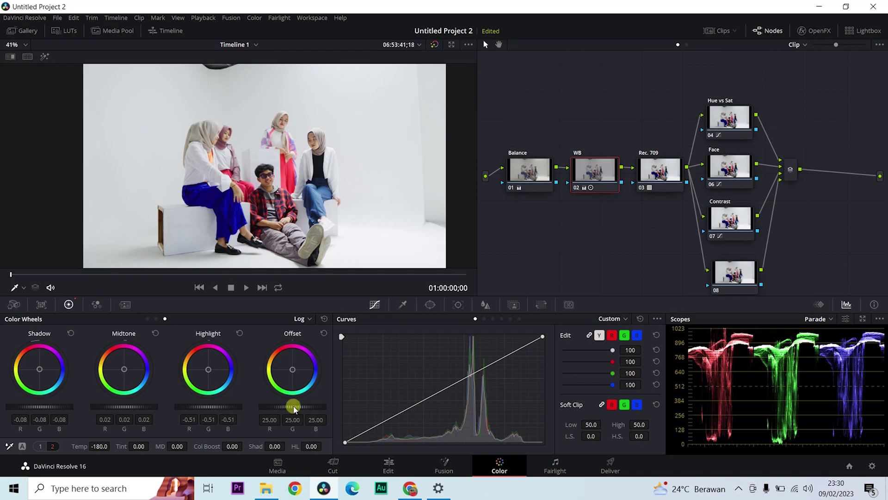
left_click_drag(200, 402, 235, 390)
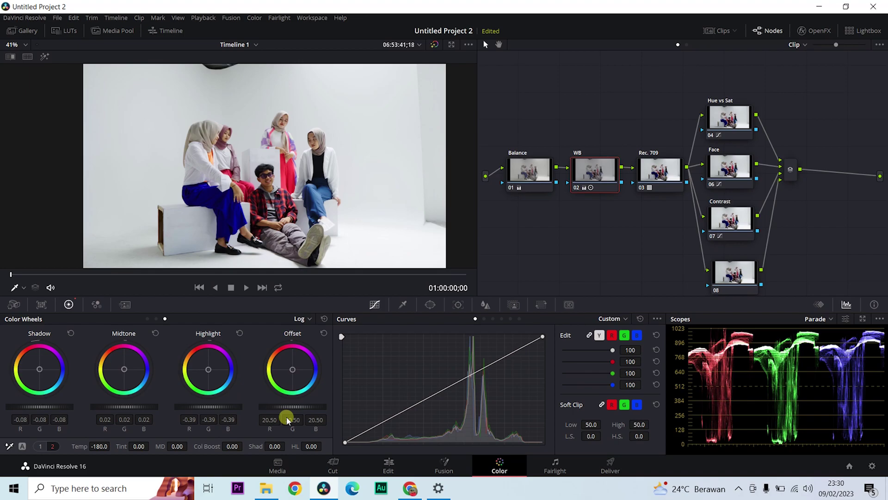
- Add a new node and insert it between the parallel mixer and the graph's output
left_click(789, 171)
right_click(789, 166)
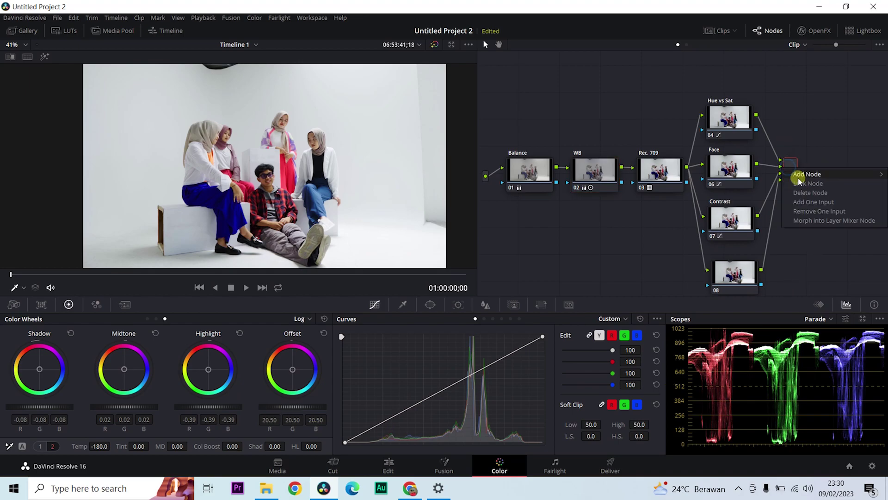
mouse_move(810, 174)
left_click(760, 177)
left_click_drag(528, 213, 839, 177)
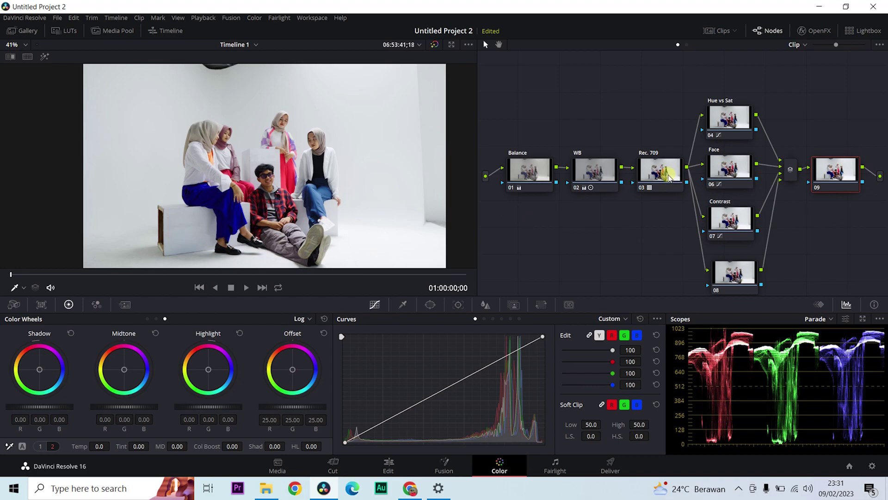
- Open the OpenFX library with its search on "glow"
scroll(669, 176, "down", 3)
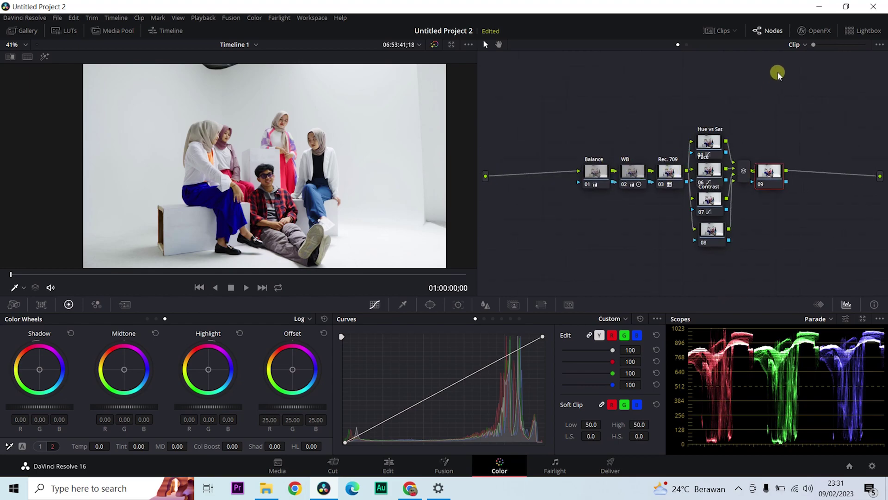
left_click(814, 30)
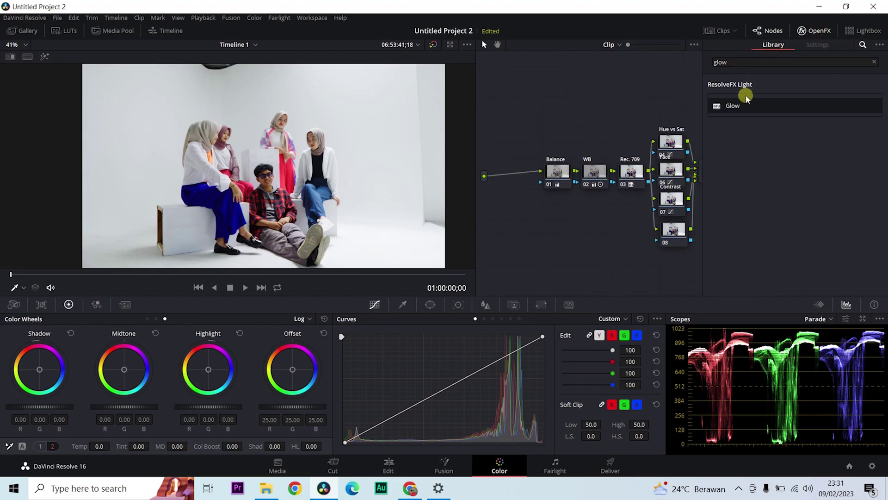
left_click(739, 62)
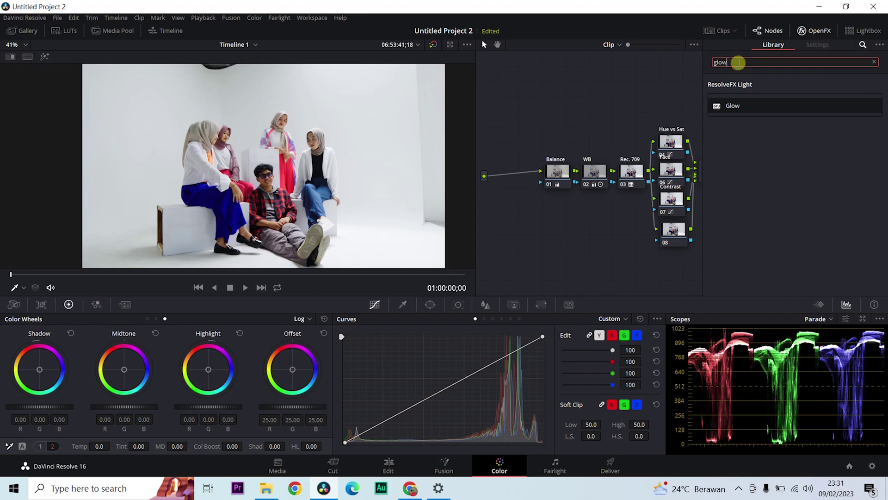
- Shift the Balance, WB, Rec. 709 and four parallel nodes closer to the graph's input to free up space
left_click_drag(703, 134, 775, 133)
left_click_drag(553, 172, 535, 175)
left_click_drag(595, 172, 577, 172)
left_click(634, 176)
left_click_drag(636, 179, 626, 180)
left_click_drag(666, 114, 674, 250)
left_click_drag(672, 141, 662, 137)
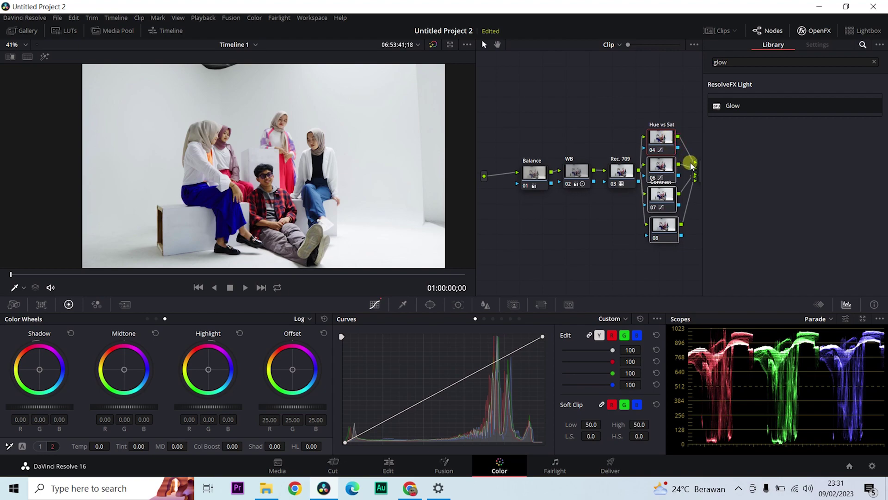
left_click_drag(548, 96, 667, 232)
left_click_drag(664, 134, 643, 138)
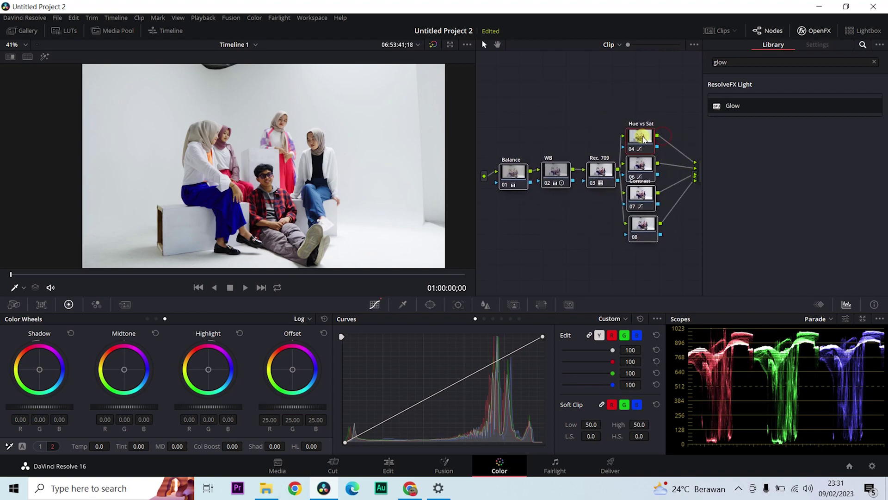
- Compact the graph by placing WB above and Rec. 709 below Balance and moving the parallel nodes and mixer closer
left_click_drag(703, 165, 683, 169)
left_click_drag(560, 169, 552, 191)
left_click_drag(641, 105, 640, 234)
left_click_drag(640, 136, 617, 133)
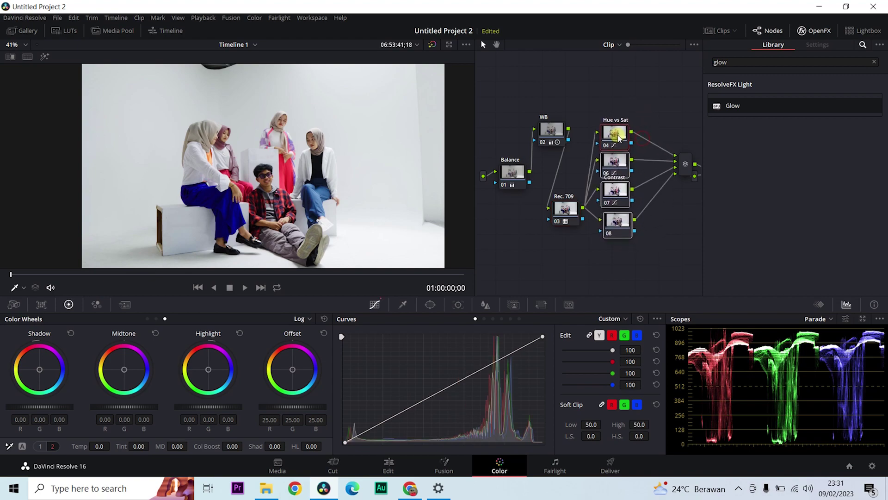
left_click_drag(680, 162, 661, 166)
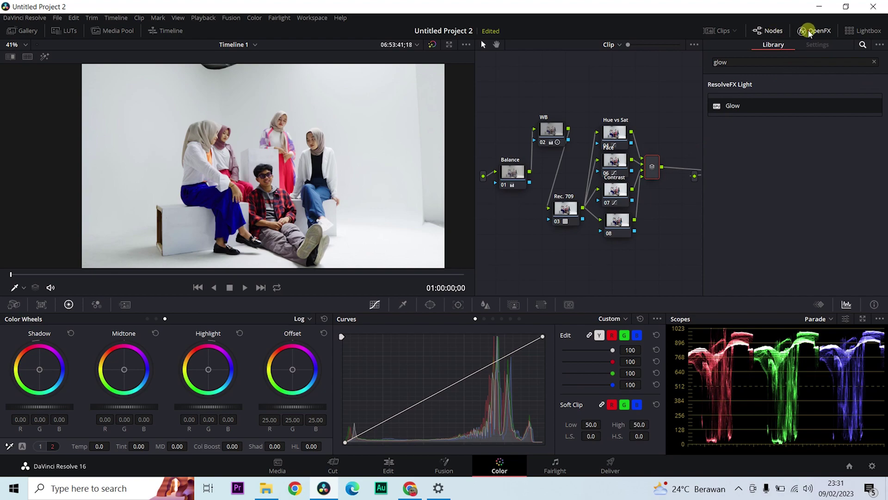
- Move node 09 below the parallel mixer beside node 08 and bring the OpenFX library back into view
left_click(794, 31)
key("alt+s")
left_click_drag(761, 181, 703, 230)
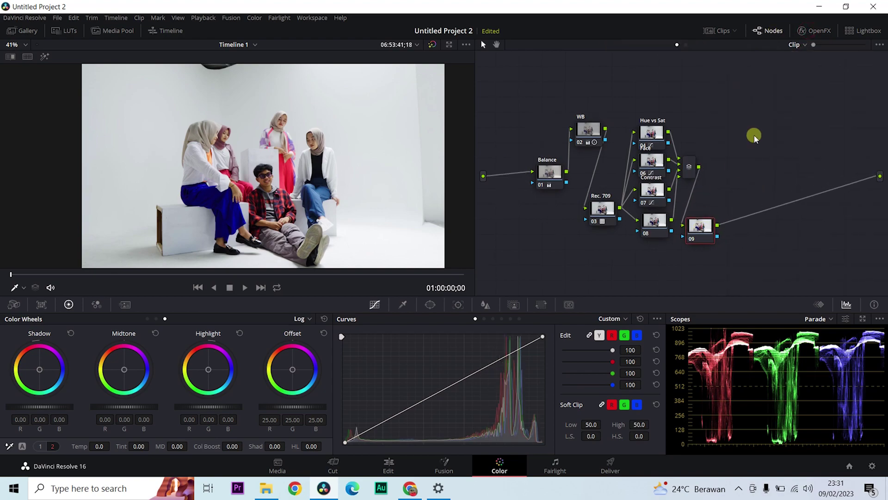
left_click(815, 31)
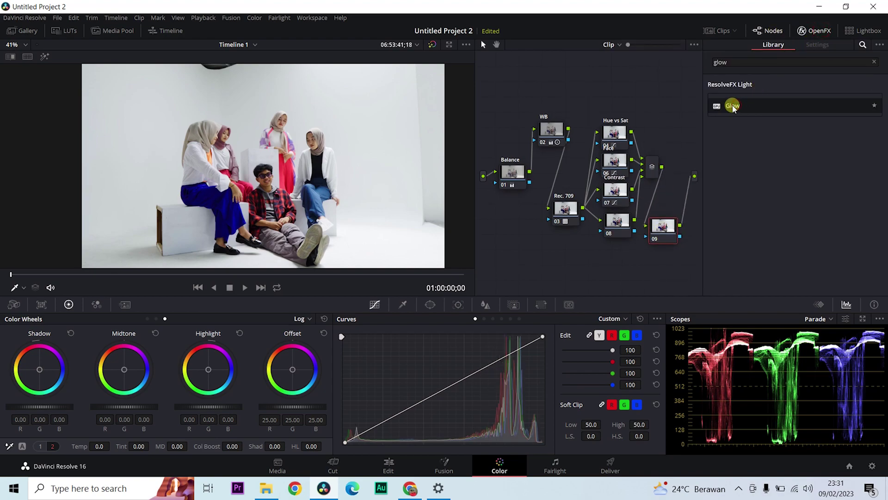
- Apply Glow to node 09 with shine threshold 0.836, spread 0.551, brightness 0.194 and opacity 0.174
left_click_drag(695, 175, 660, 229)
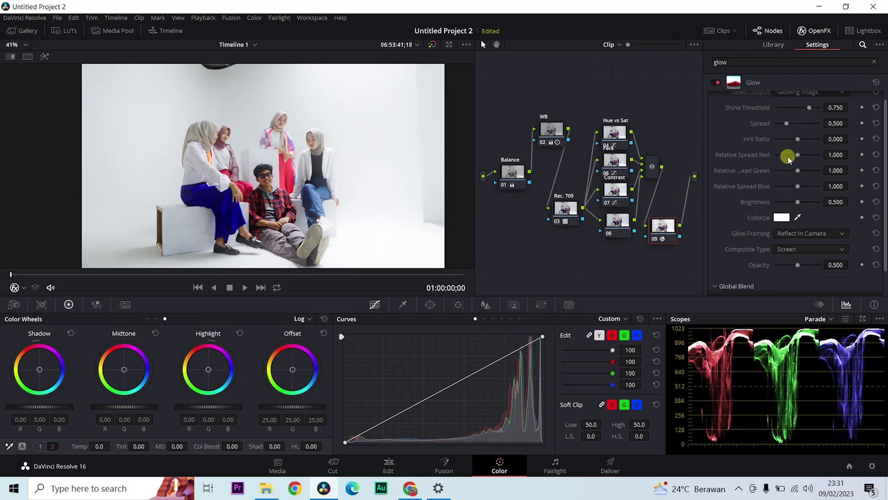
mouse_move(808, 107)
left_mouse_down()
mouse_move(798, 104)
mouse_move(813, 105)
left_mouse_up()
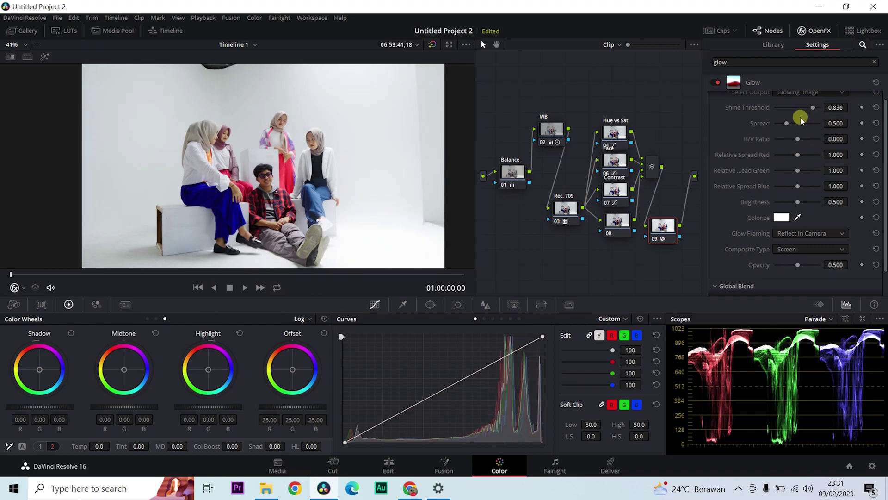
mouse_move(786, 123)
left_mouse_down()
mouse_move(796, 117)
mouse_move(789, 111)
left_mouse_up()
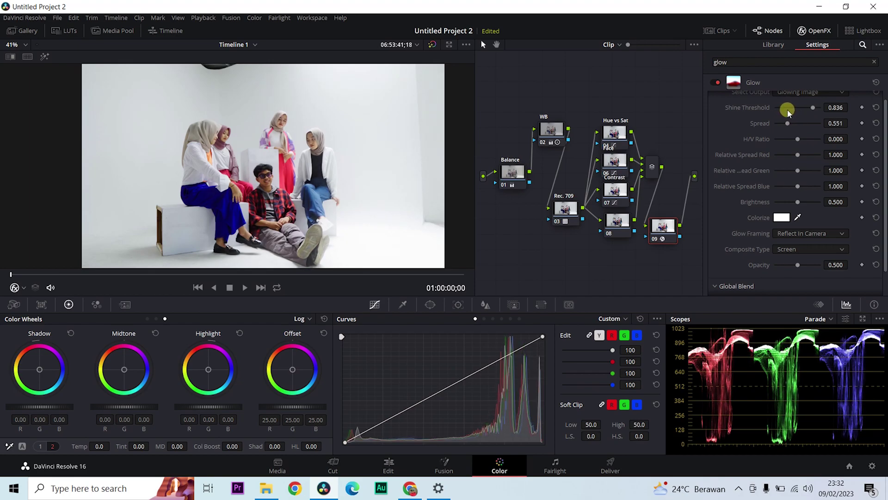
left_click_drag(801, 203, 784, 195)
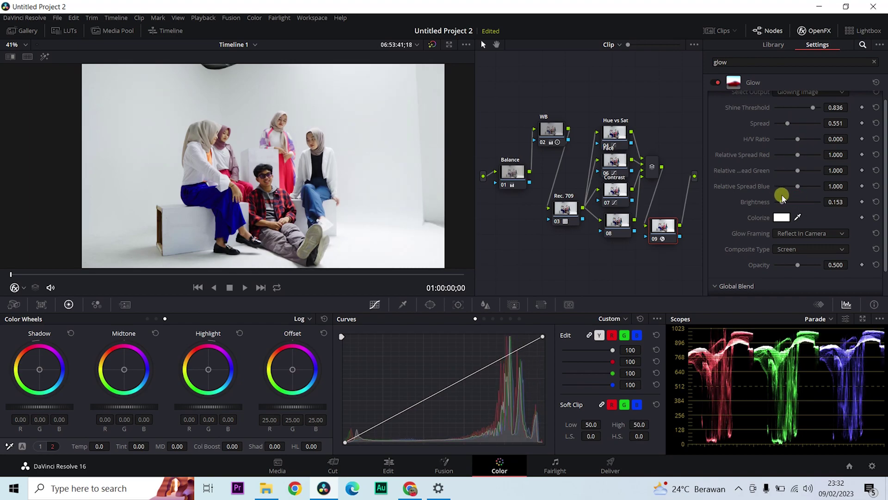
left_click_drag(796, 266, 776, 259)
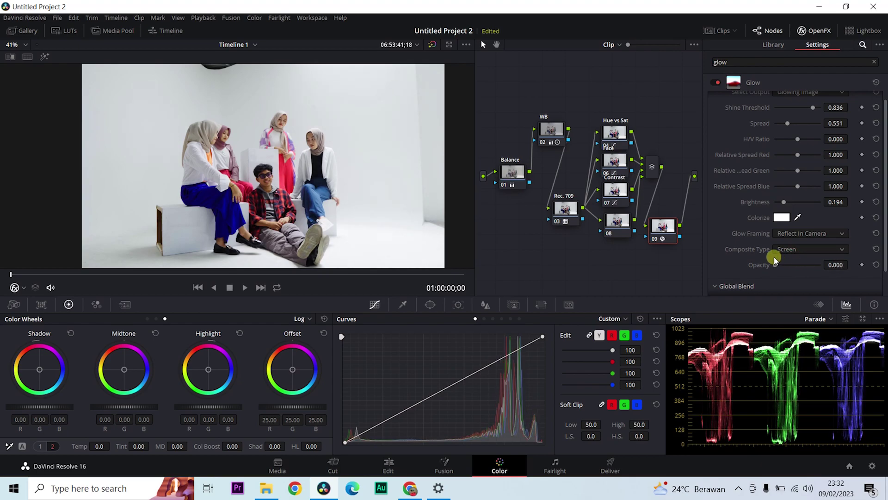
left_click_drag(776, 259, 784, 261)
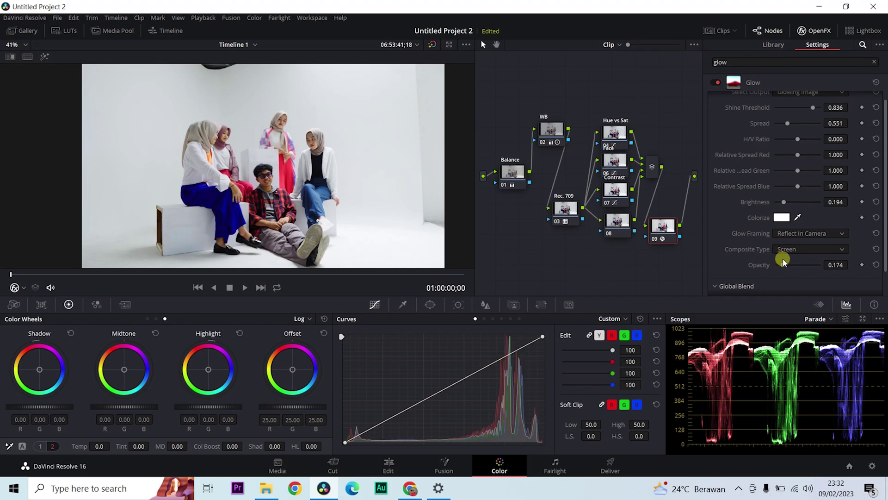
- Close the OpenFX library and place node 09 directly after the parallel mixer at about the same height
left_click(800, 30)
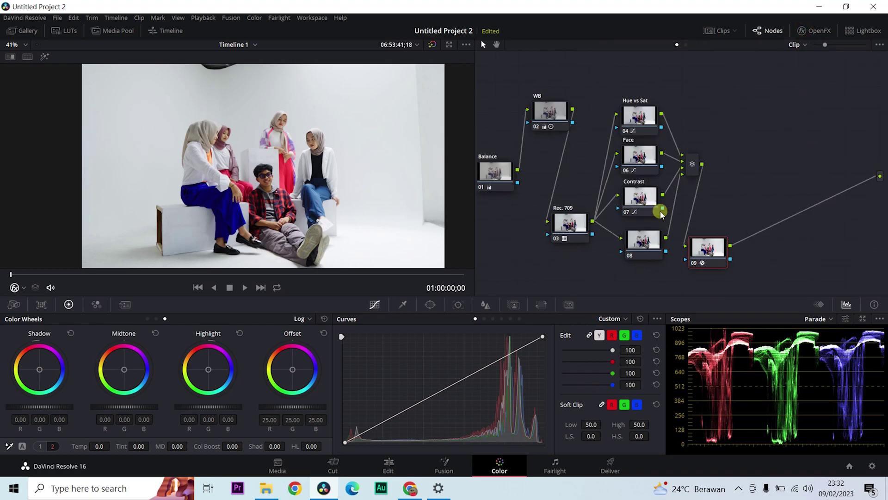
left_click_drag(703, 244, 753, 161)
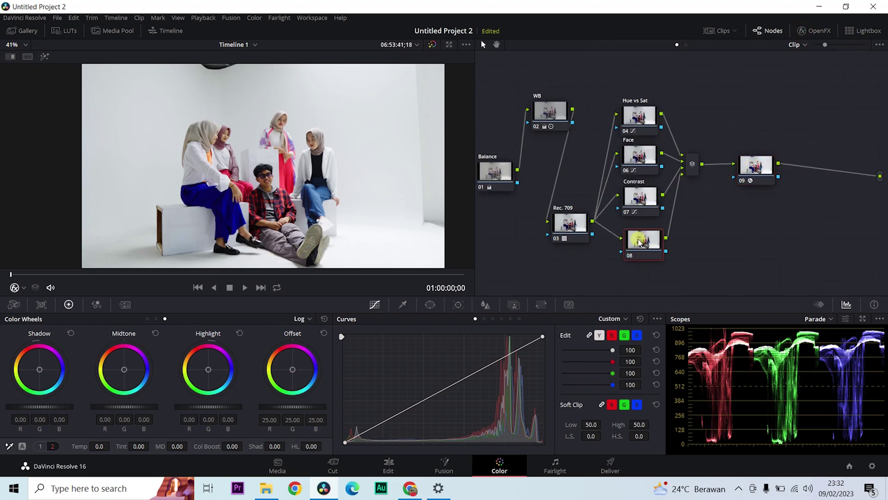
- On node 08, raise the blue point of the Hue vs Sat curve to a saturation of about 1.35
left_click(639, 241)
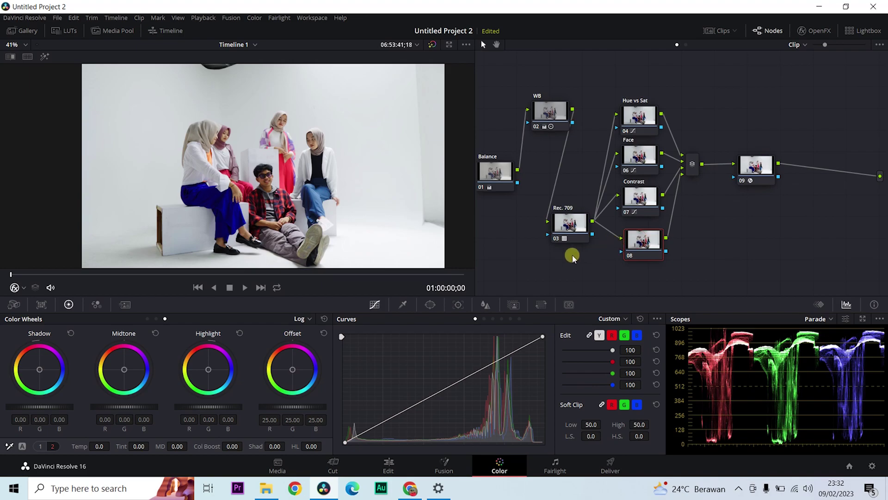
left_click(608, 319)
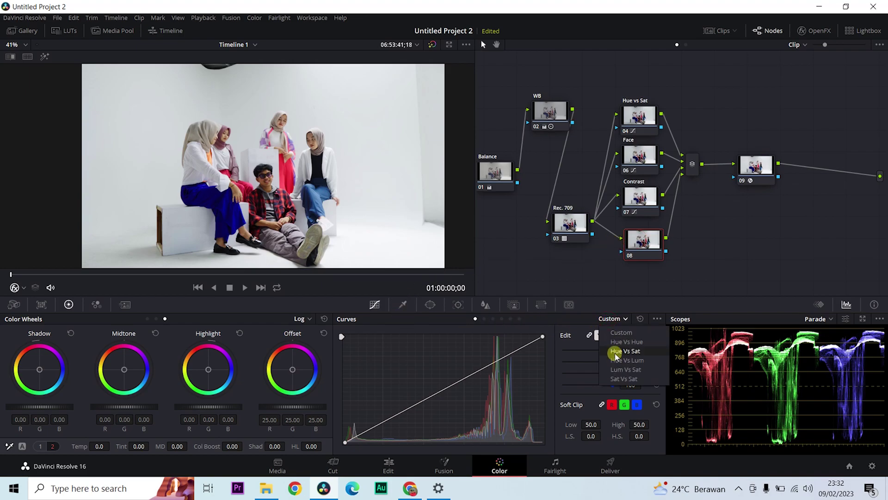
left_click(616, 352)
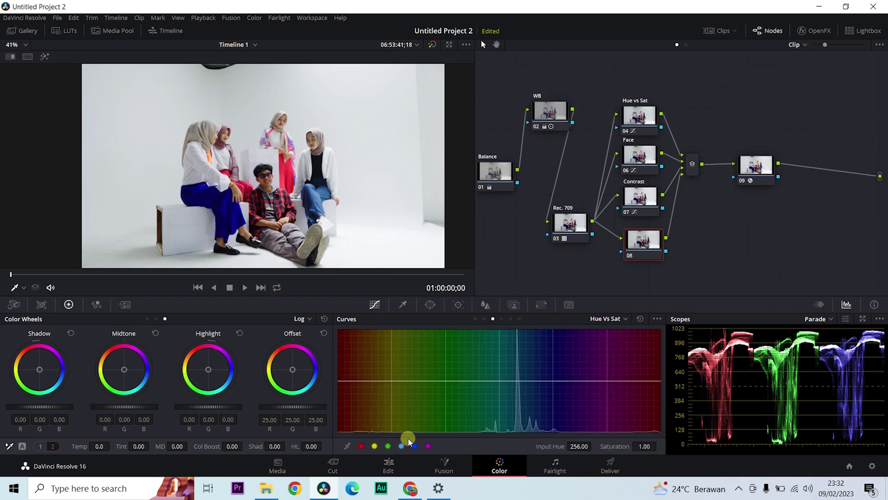
mouse_move(556, 381)
left_mouse_down()
mouse_move(557, 390)
mouse_move(556, 366)
left_mouse_up()
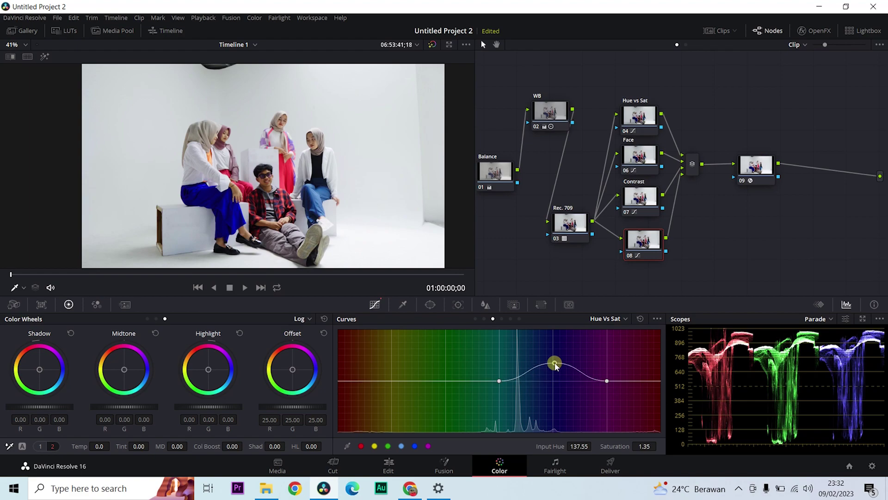
left_click_drag(518, 380, 500, 390)
right_click(499, 390)
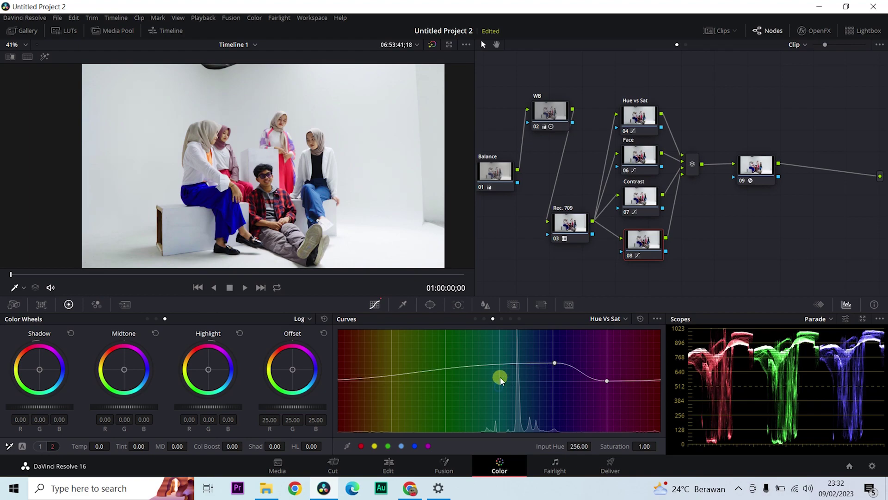
key("ctrl+z")
key("ctrl+z")
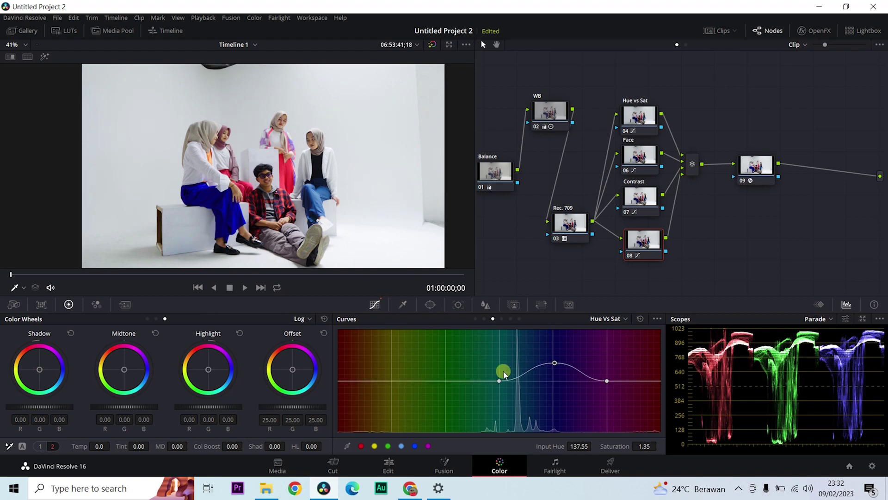
- Raise green saturation to about 1.31 on node 08's Hue vs Sat curve, and compare the shot with the grade bypassed
left_click(446, 381)
mouse_move(445, 382)
left_mouse_down()
mouse_move(444, 365)
mouse_move(444, 390)
mouse_move(442, 353)
mouse_move(442, 393)
mouse_move(442, 350)
mouse_move(438, 389)
mouse_move(442, 358)
mouse_move(445, 366)
left_mouse_up()
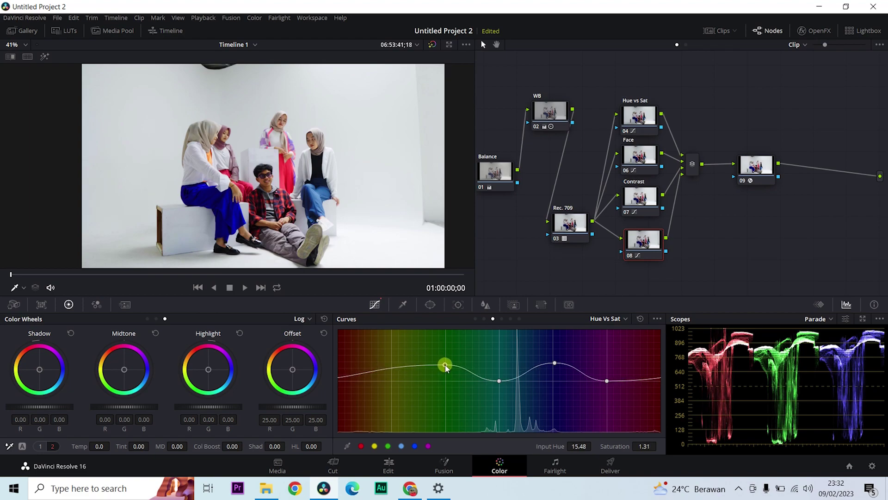
left_click(433, 44)
left_click(432, 45)
- Check the WB, Balance, 08 and Contrast nodes, displaying the Contrast node's Custom curve
left_click(550, 110)
left_click(494, 169)
left_click(626, 244)
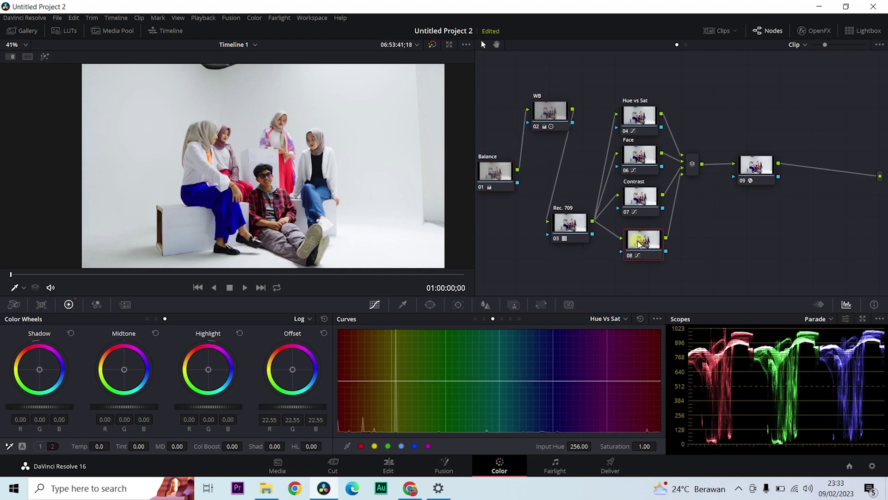
left_click(646, 195)
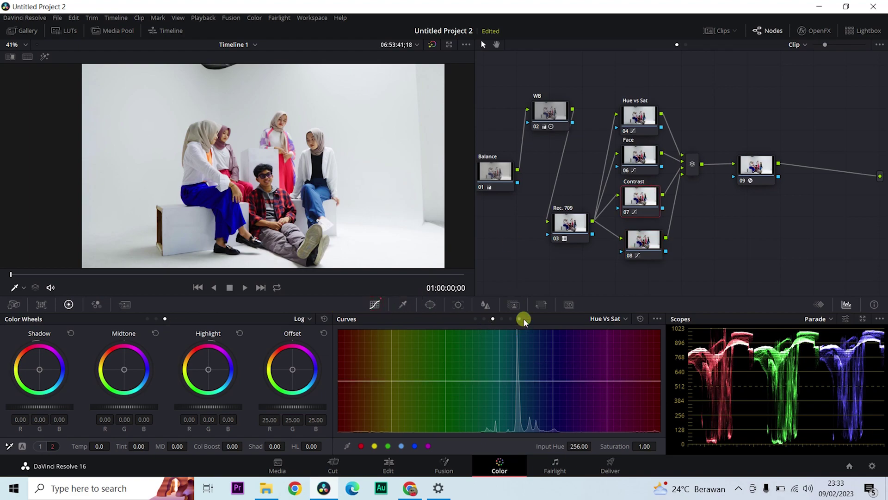
left_click(607, 318)
left_click(609, 334)
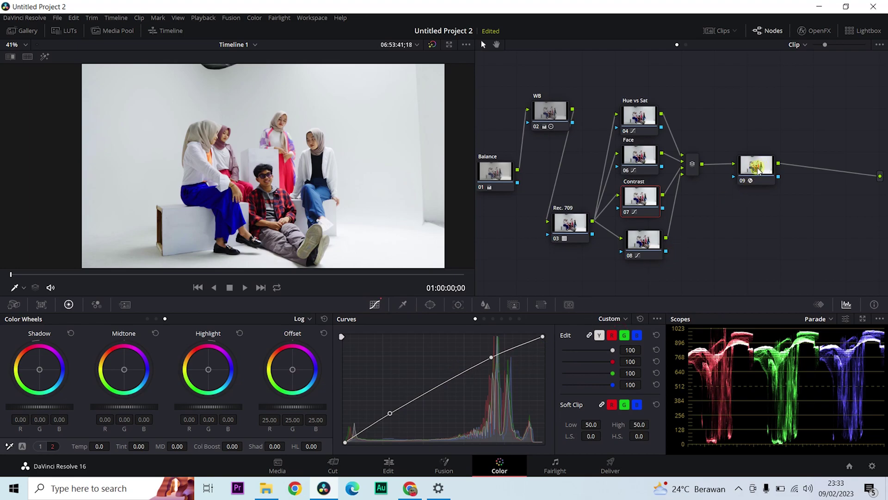
- Move node 09 further from the parallel mixer and insert a new serial node between the two
left_click_drag(758, 171, 814, 169)
left_click(694, 166)
right_click(695, 167)
mouse_move(705, 171)
left_click(809, 176)
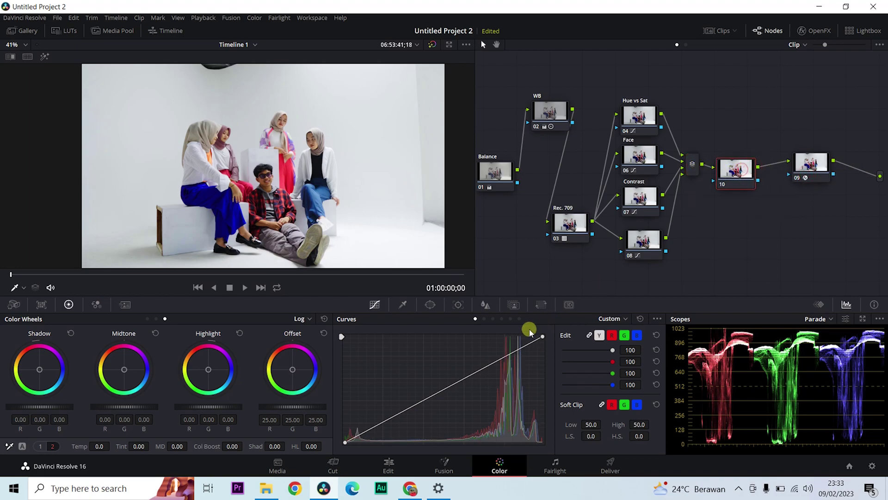
left_click_drag(516, 354, 496, 357)
mouse_move(394, 413)
left_mouse_down()
mouse_move(391, 421)
mouse_move(386, 413)
left_mouse_up()
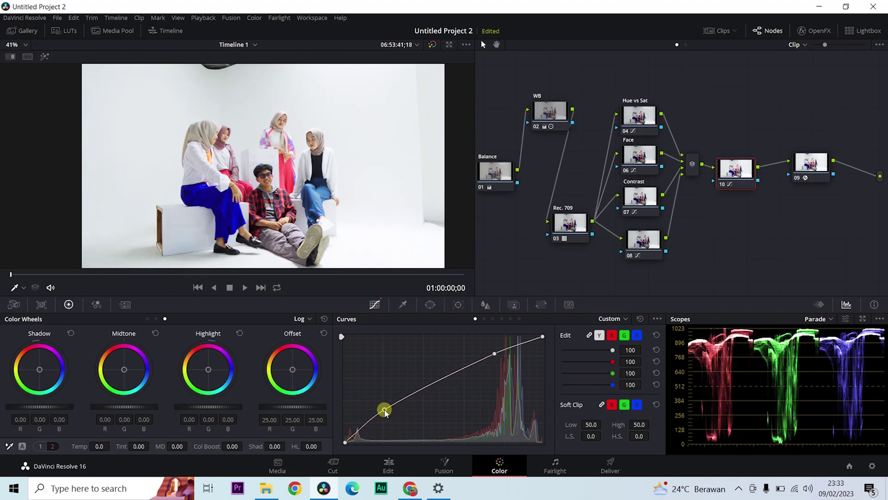
left_click_drag(386, 414, 389, 420)
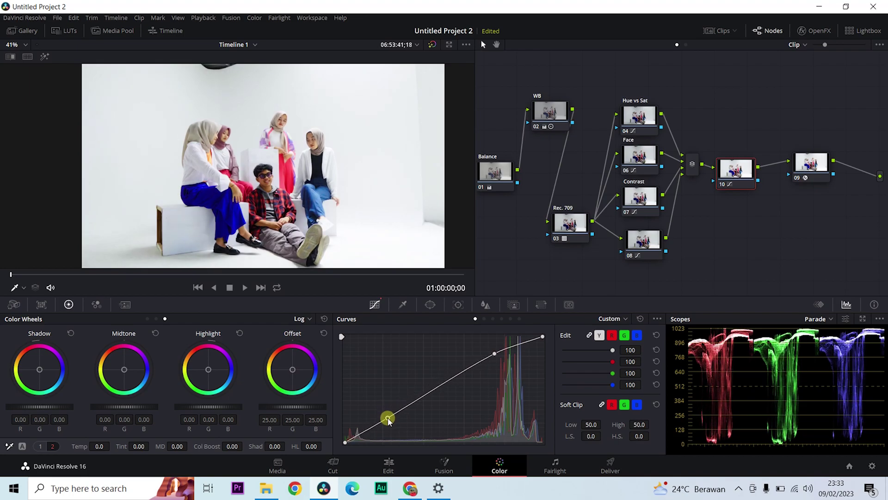
left_click_drag(493, 353, 458, 371)
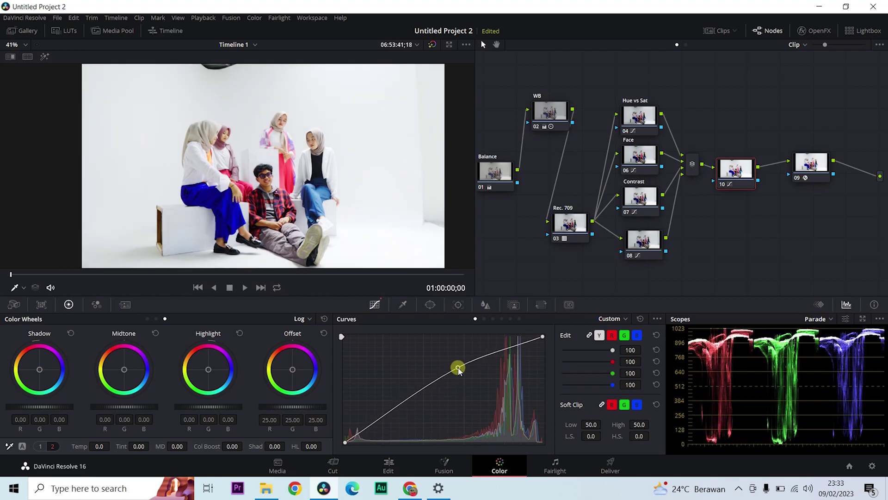
right_click(458, 369)
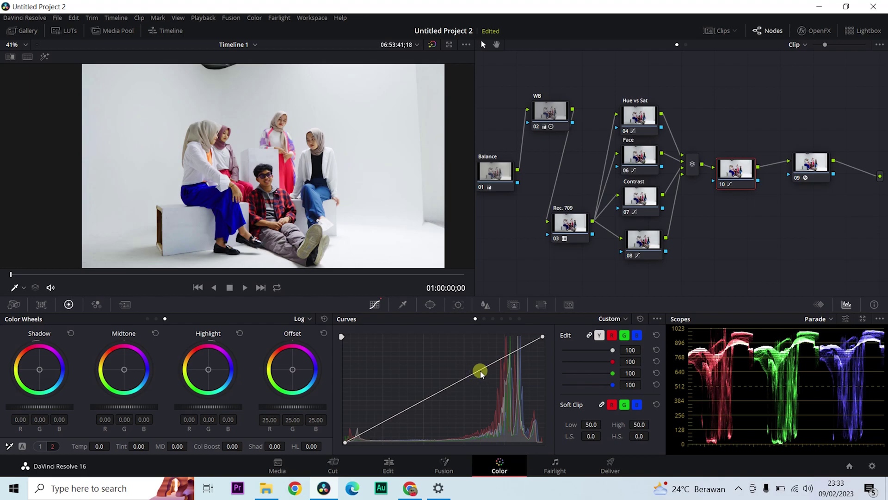
- On node 10's Custom curve, add a highlight point slightly above the diagonal and a shadow point close to it
left_click_drag(492, 363, 489, 363)
left_click(415, 397)
mouse_move(414, 396)
left_mouse_down()
mouse_move(383, 416)
mouse_move(389, 422)
mouse_move(407, 409)
left_mouse_up()
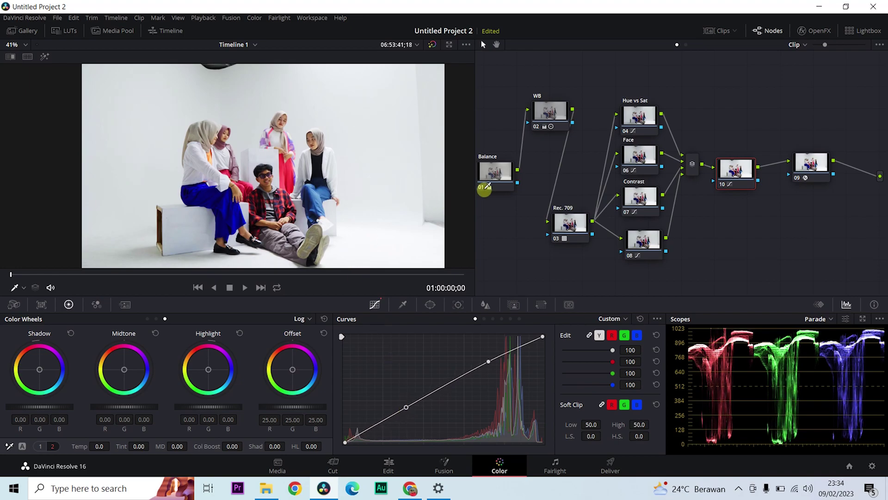
- Cool the image by setting the WB node's color temperature to -360
left_click(491, 169)
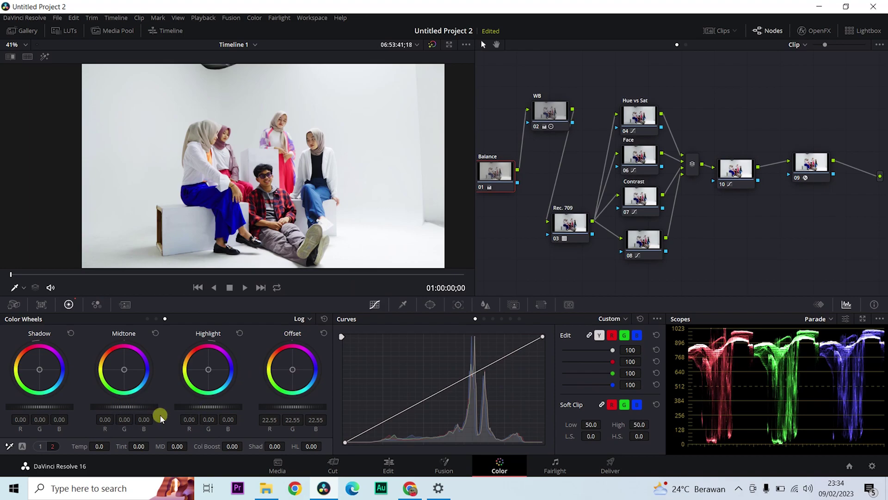
left_click(551, 113)
mouse_move(97, 447)
left_mouse_down()
mouse_move(85, 445)
mouse_move(106, 442)
mouse_move(87, 437)
left_mouse_up()
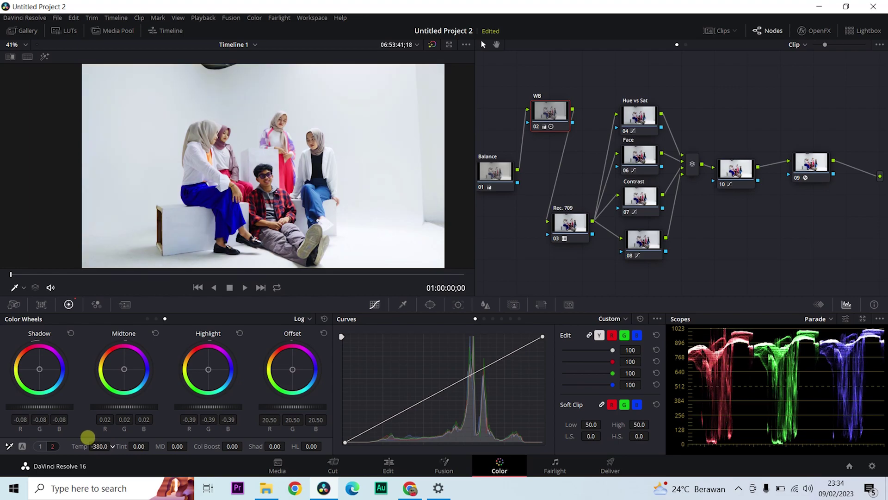
left_click_drag(88, 437, 88, 433)
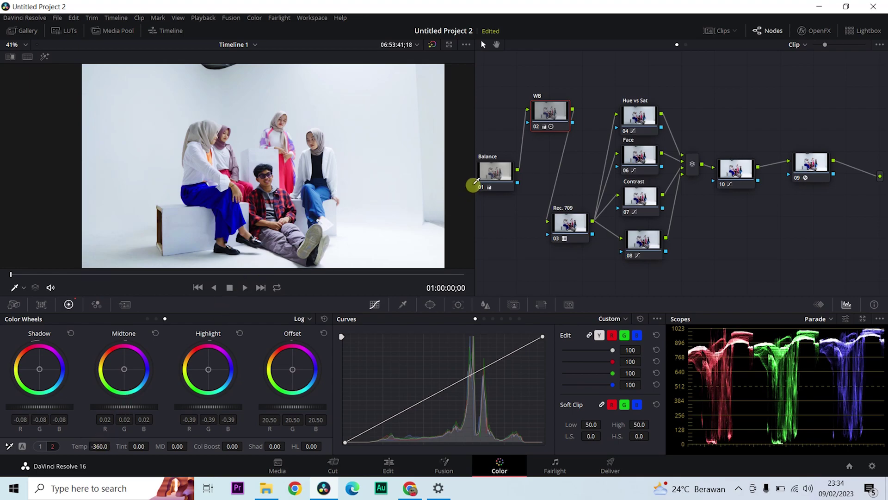
- Set the Balance node's log wheels to shadow -0.04, midtone 0.02, highlight -0.05 and offset 25.25
left_click(490, 178)
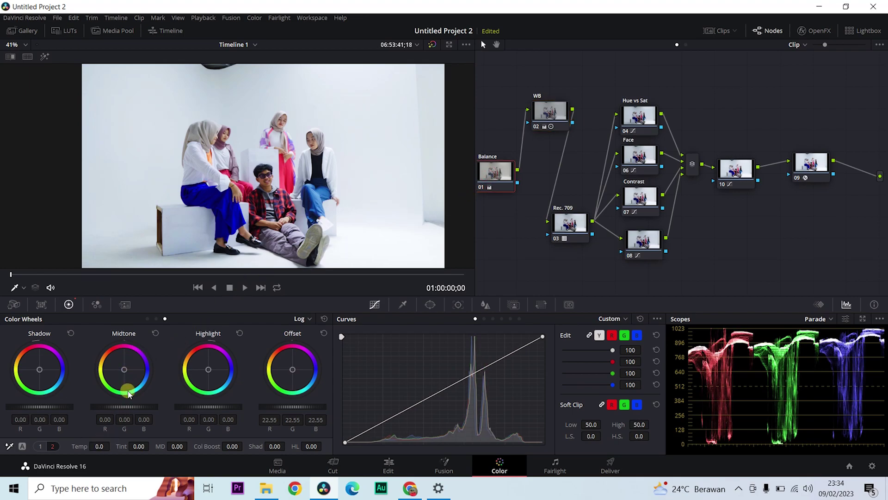
left_click_drag(126, 407, 93, 409)
mouse_move(209, 406)
left_mouse_down()
mouse_move(190, 405)
mouse_move(224, 402)
mouse_move(149, 393)
mouse_move(197, 395)
left_mouse_up()
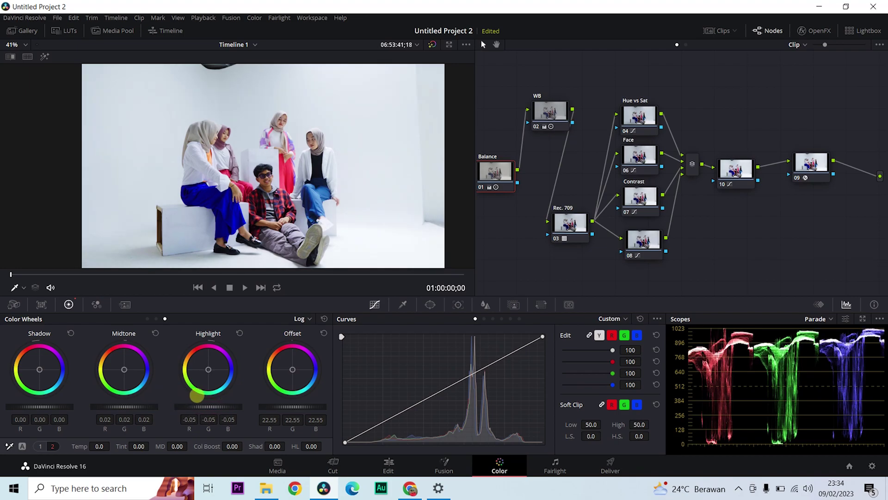
left_click_drag(276, 410, 341, 407)
left_click_drag(37, 407, 22, 398)
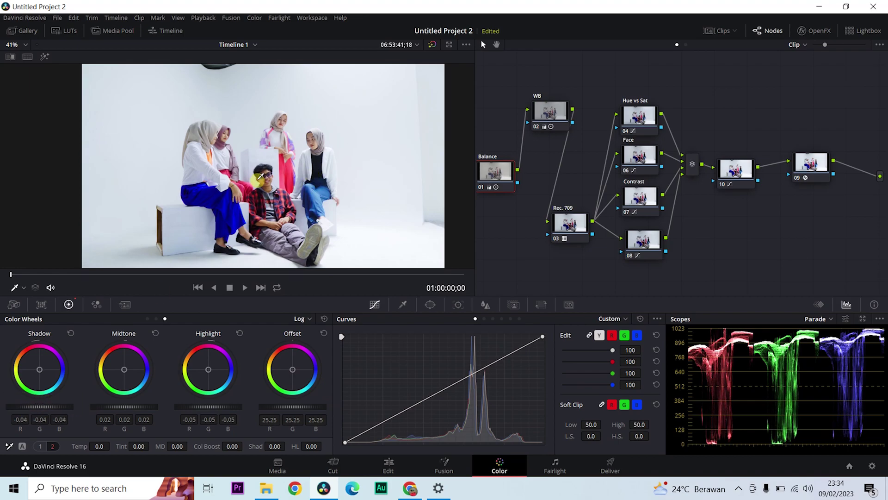
- Inspect the graded shot at different magnifications and move node 09 right beside node 10
scroll(262, 175, "up", 4)
scroll(317, 178, "down", 2)
scroll(330, 180, "down", 3)
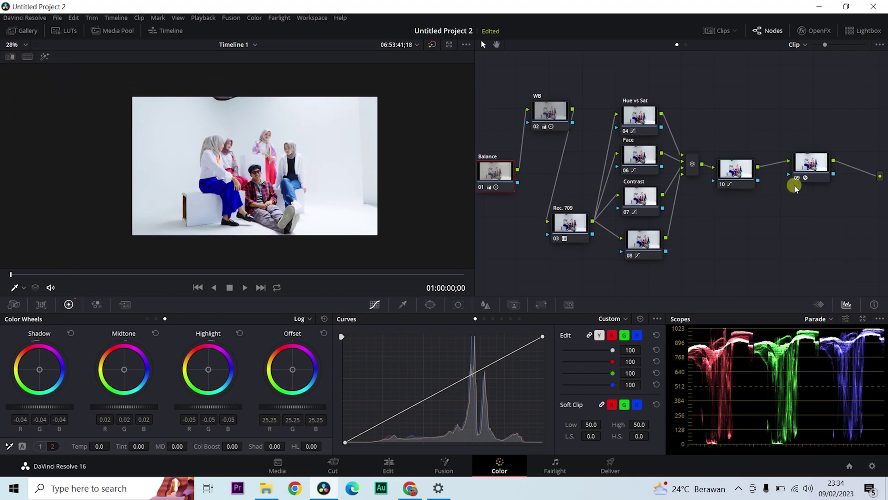
left_click_drag(814, 167, 792, 172)
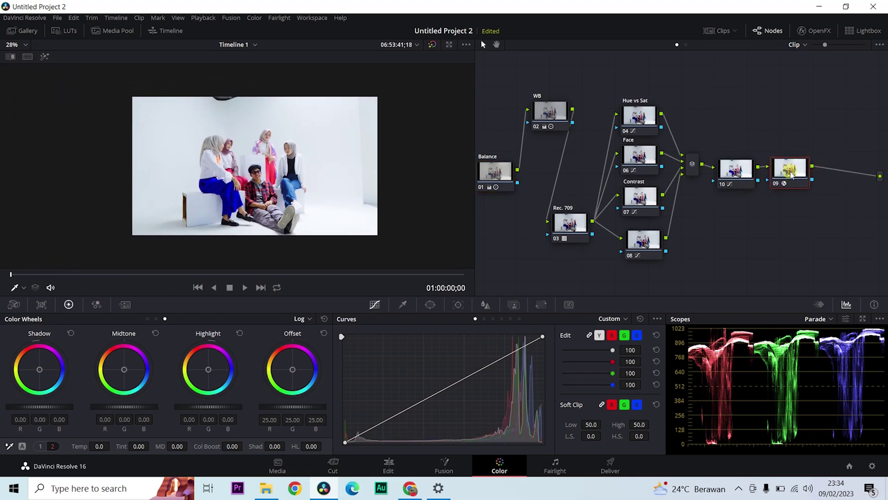
- Disable and re-enable node 09 to compare the shot without Glow, and reopen the Glow settings
left_click(775, 184)
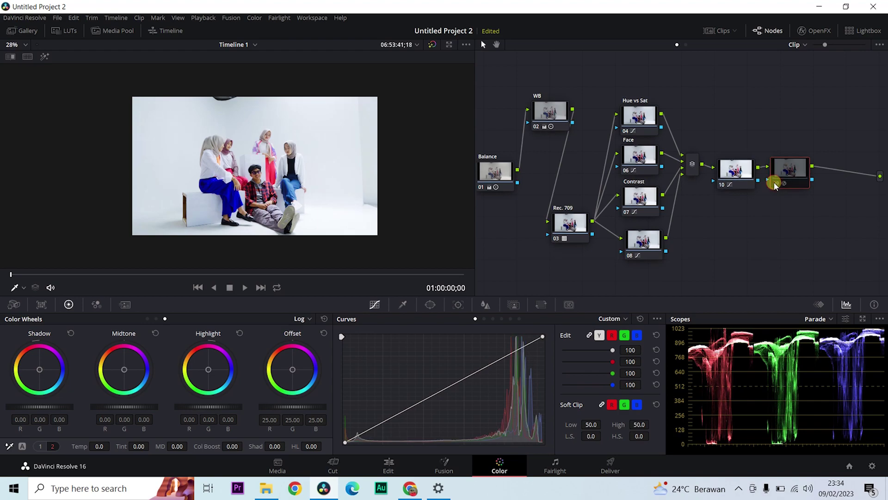
left_click(775, 183)
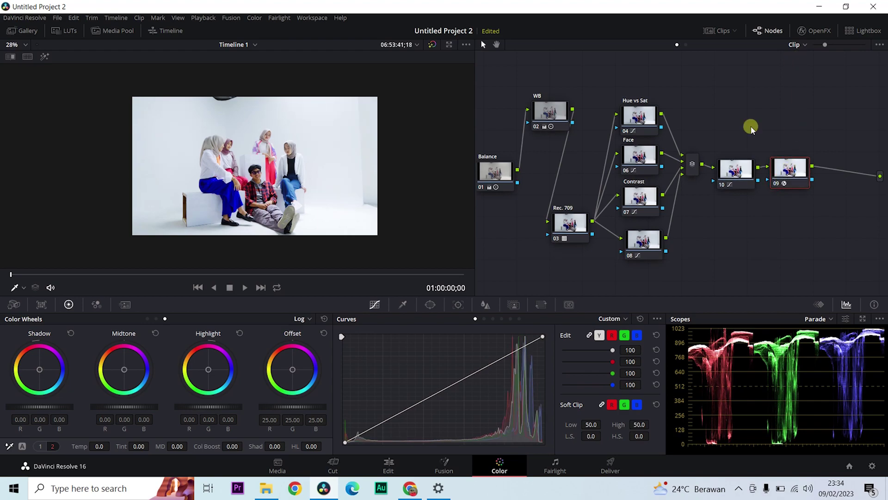
left_click(812, 30)
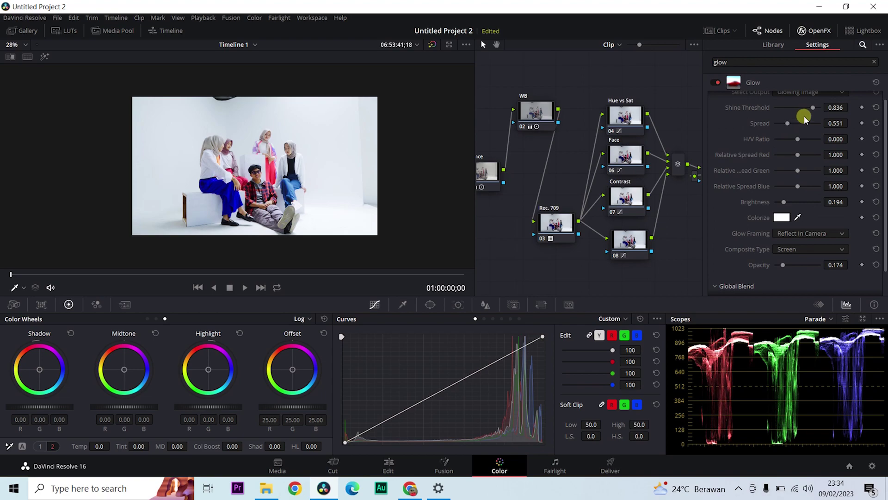
- Adjust the Glow to a shine threshold of 0.826, a spread of 0.633 and an opacity of 0.204
left_click_drag(785, 266, 809, 264)
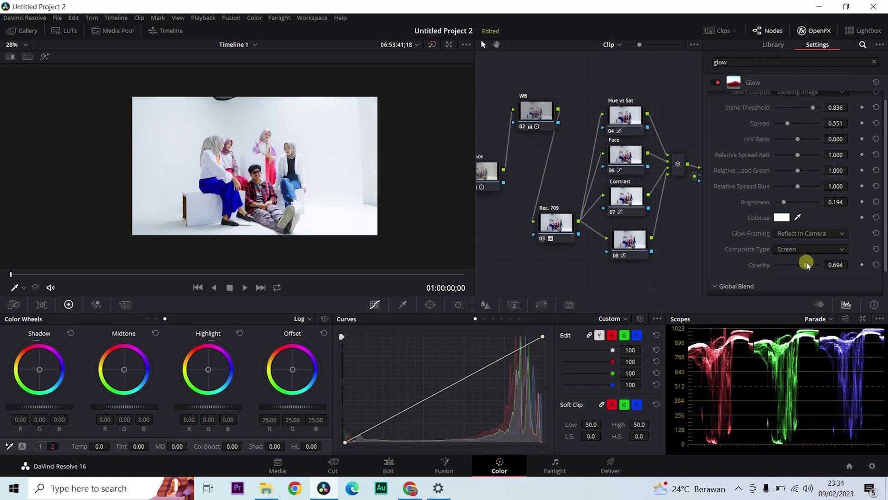
scroll(802, 148, "up", 1)
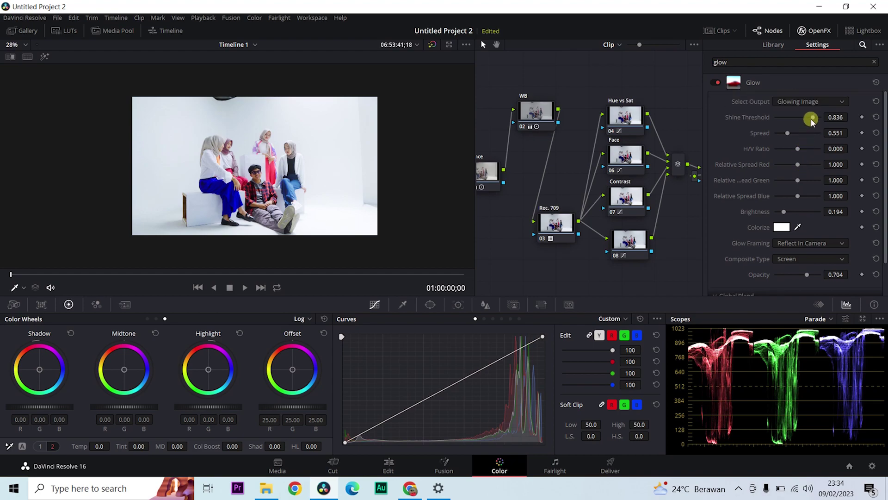
left_click_drag(813, 118, 788, 135)
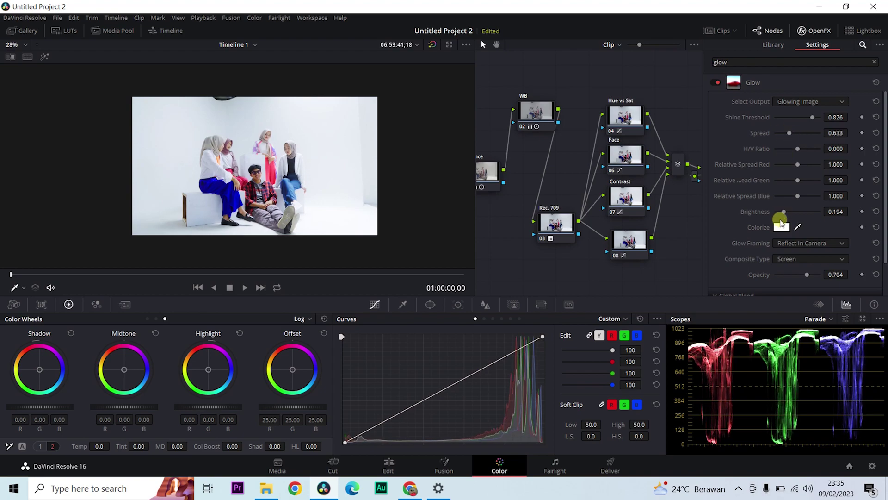
scroll(779, 236, "down", 2)
left_click_drag(797, 238, 784, 237)
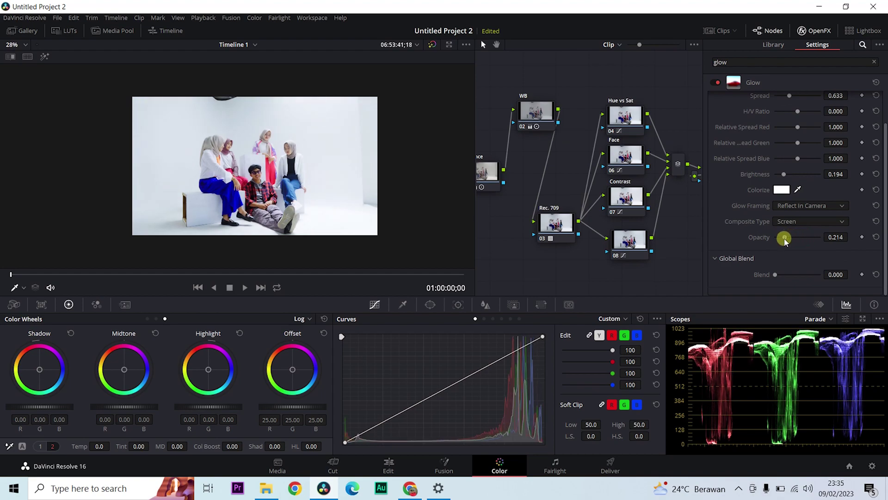
- Inspect the graded shot up close, and bypass and restore all grades to compare it with the original log image
scroll(327, 152, "up", 4)
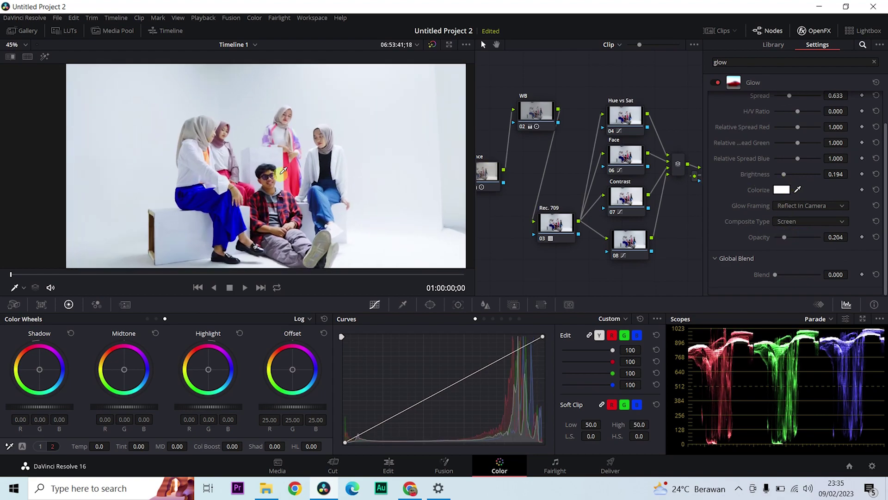
scroll(324, 171, "down", 3)
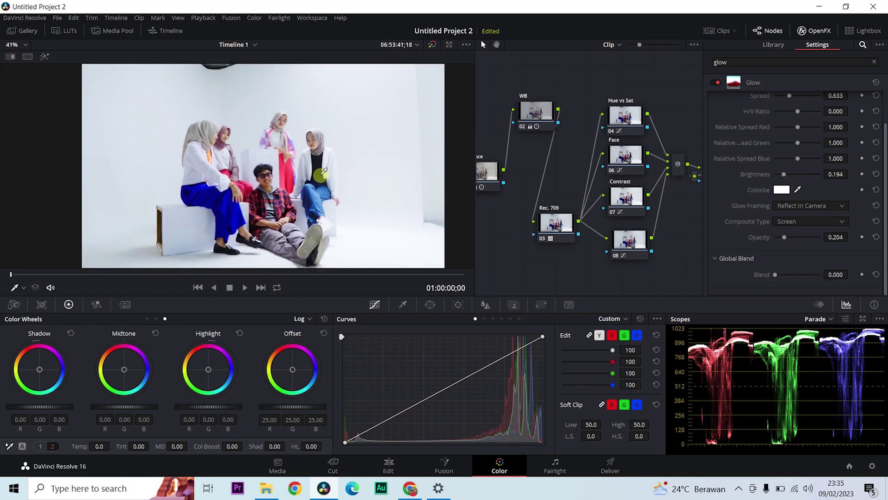
left_click(432, 44)
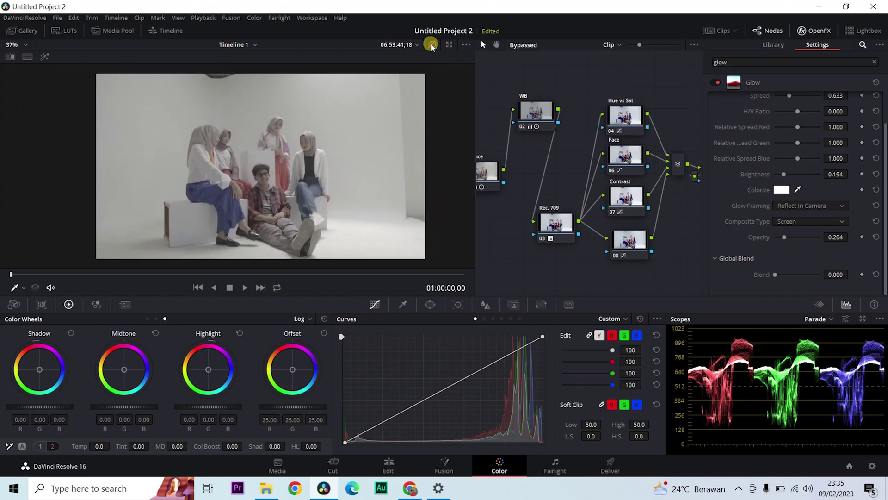
left_click(432, 45)
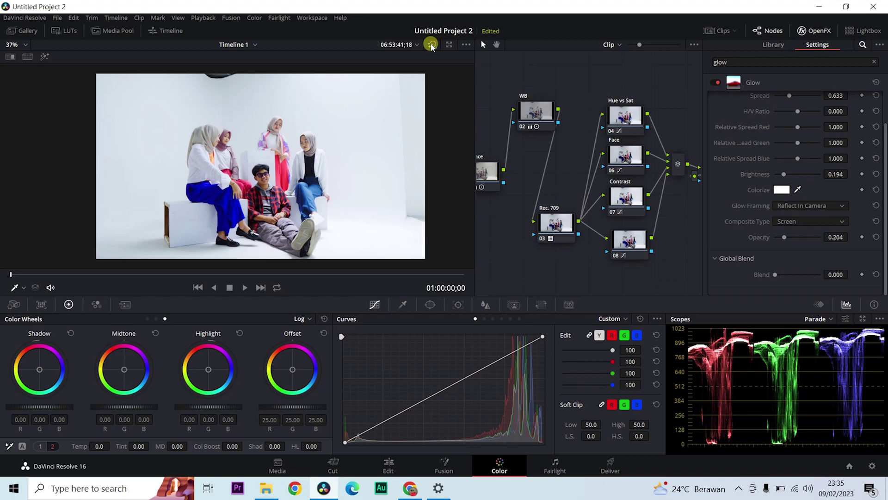